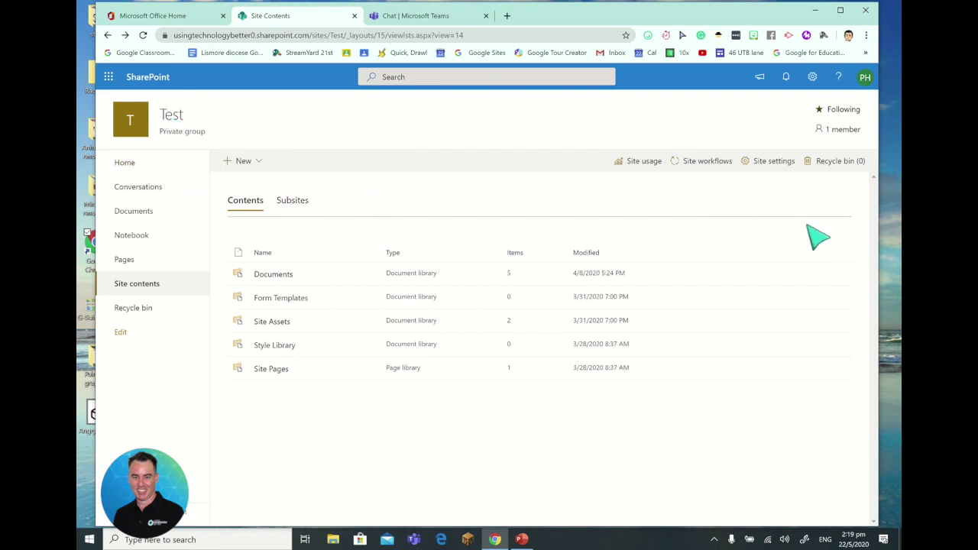
# Step: Open the Test site's Site settings page from Site contents
pyautogui.click(758, 168)
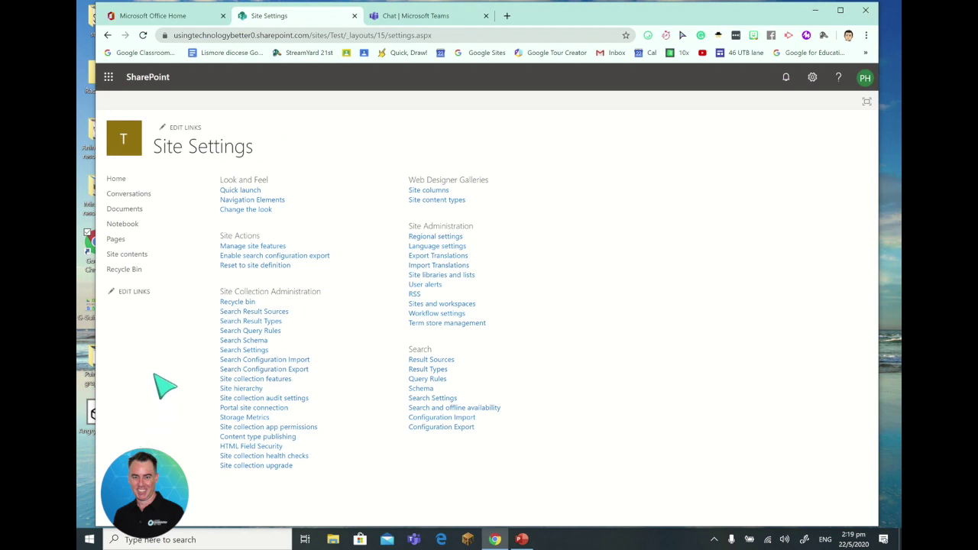
# Step: Activate the Spaces (Preview) feature under Manage site features
pyautogui.click(262, 246)
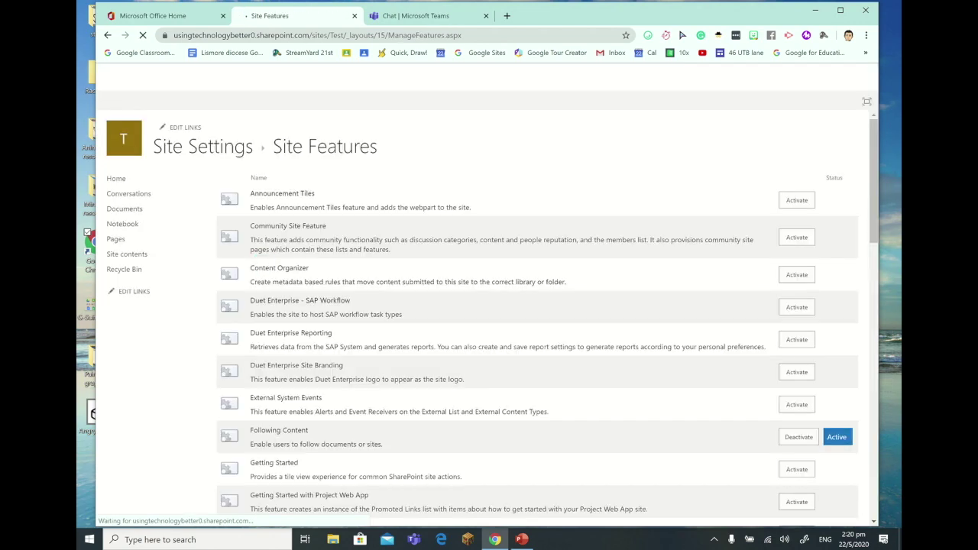
pyautogui.scroll(-7, 449, 432)
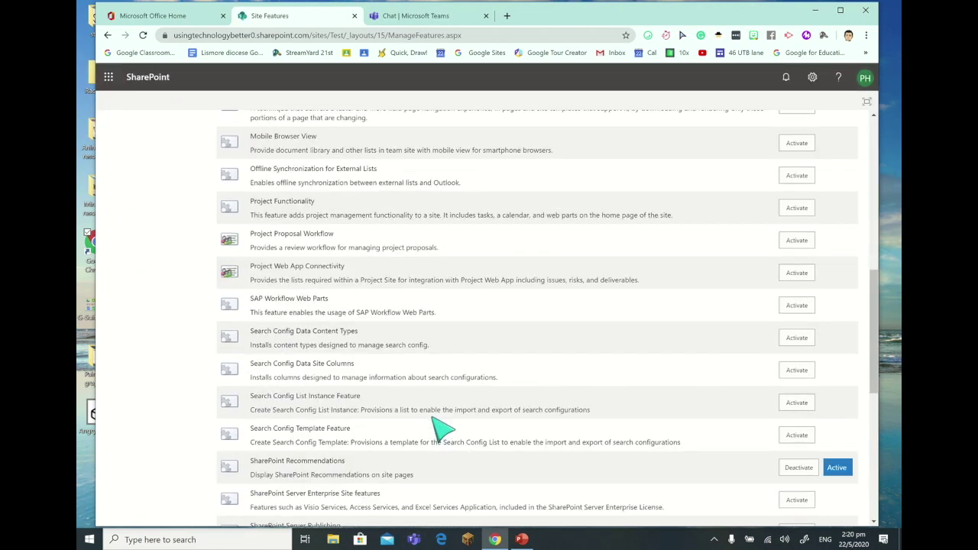
pyautogui.scroll(-2, 443, 430)
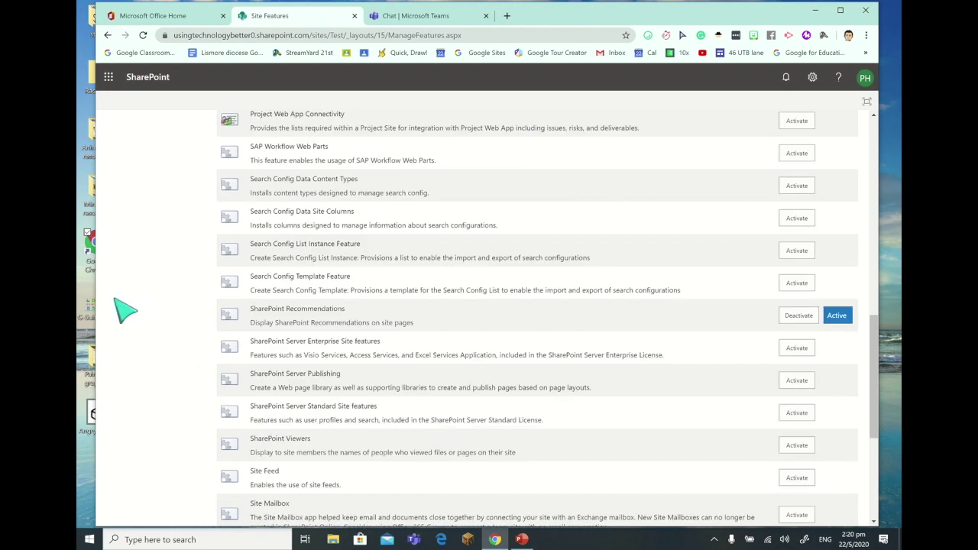
pyautogui.scroll(-5, 150, 353)
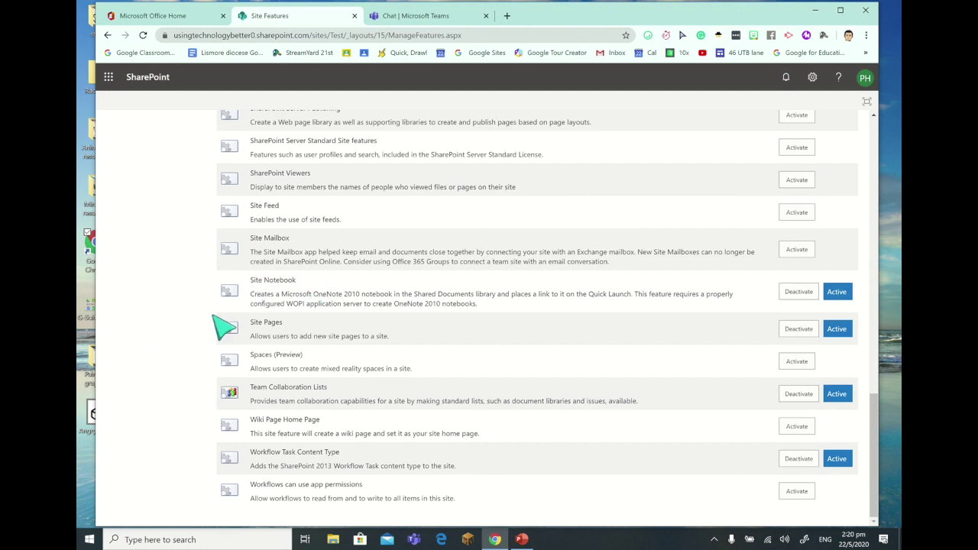
pyautogui.click(795, 364)
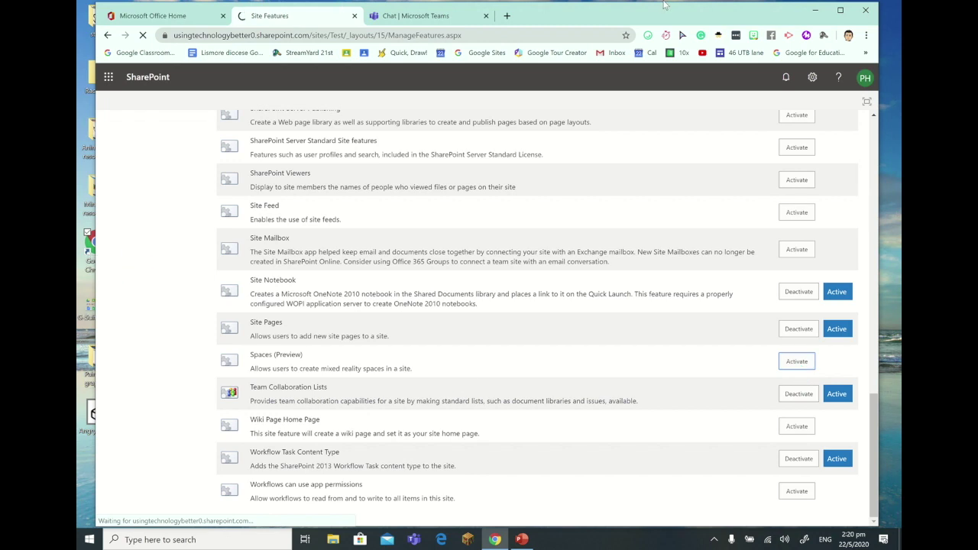
# Step: Return to the Test site's home page
pyautogui.moveTo(640, 6)
pyautogui.scroll(20, 243, 310)
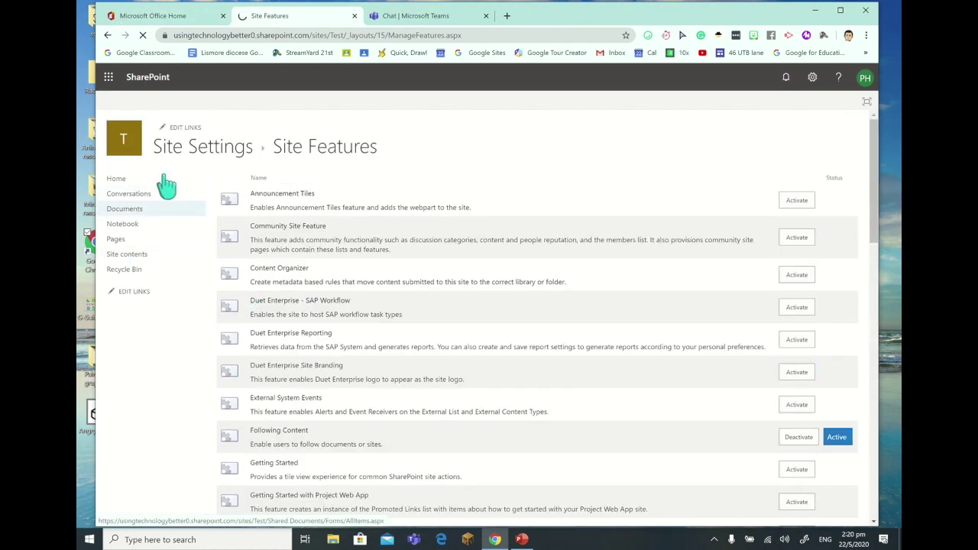
pyautogui.click(123, 181)
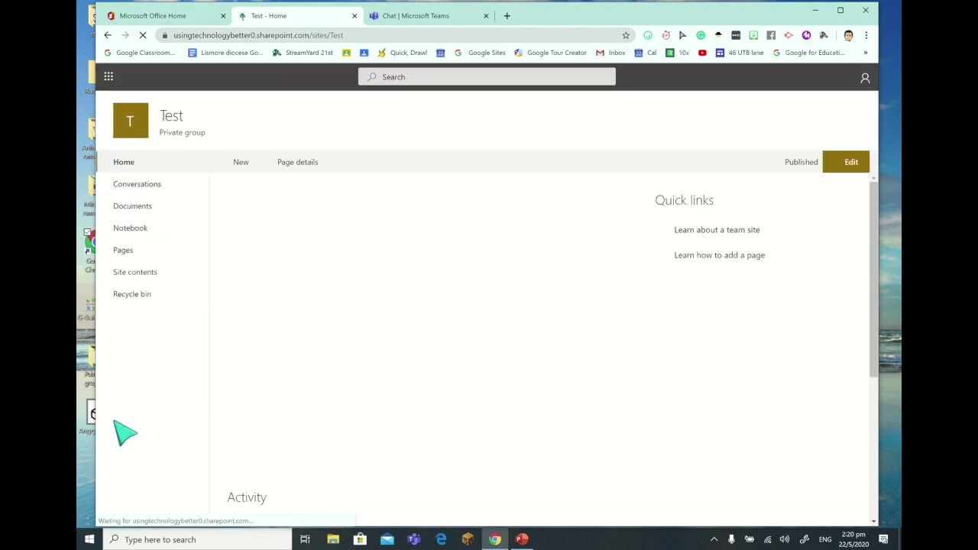
# Step: Start a new Space (Preview) and browse the structure options to Terrace
pyautogui.click(228, 163)
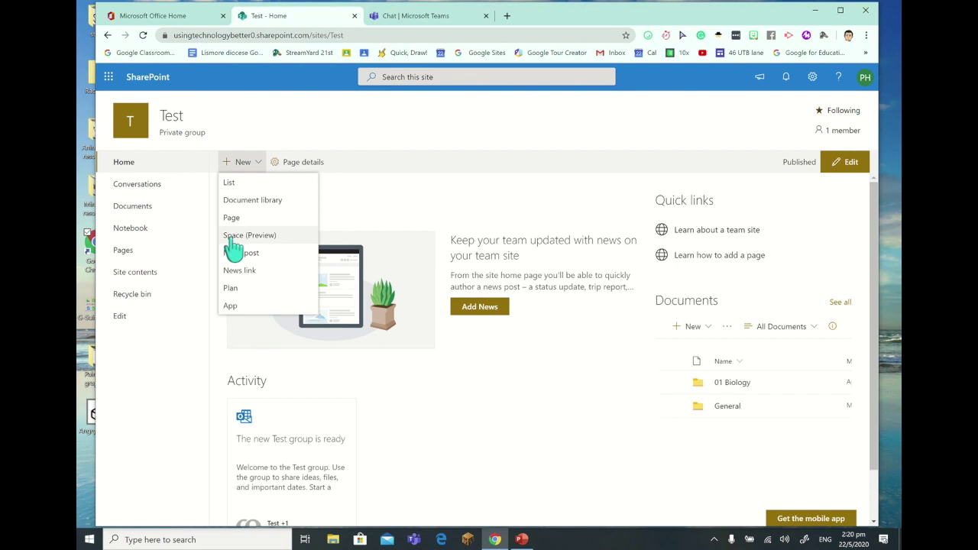
pyautogui.click(232, 237)
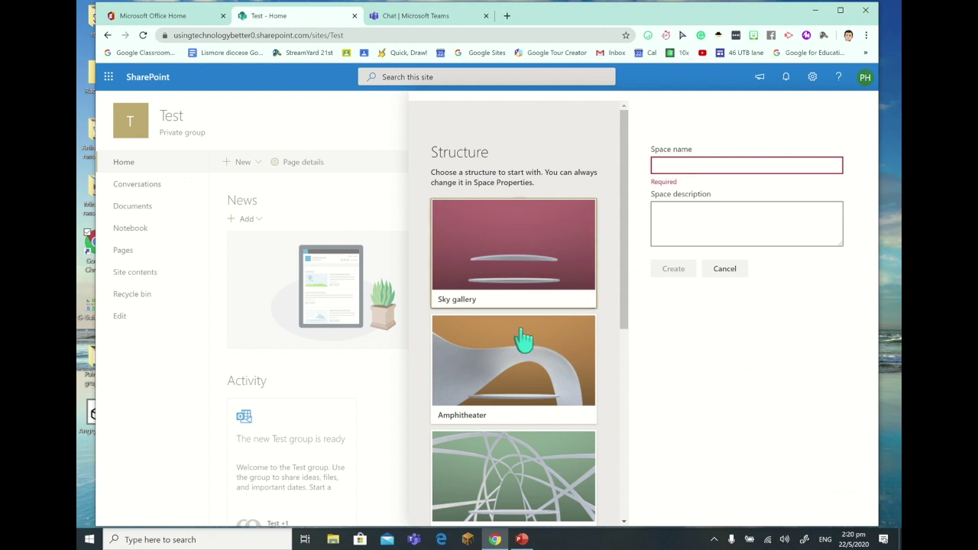
pyautogui.scroll(-4, 518, 395)
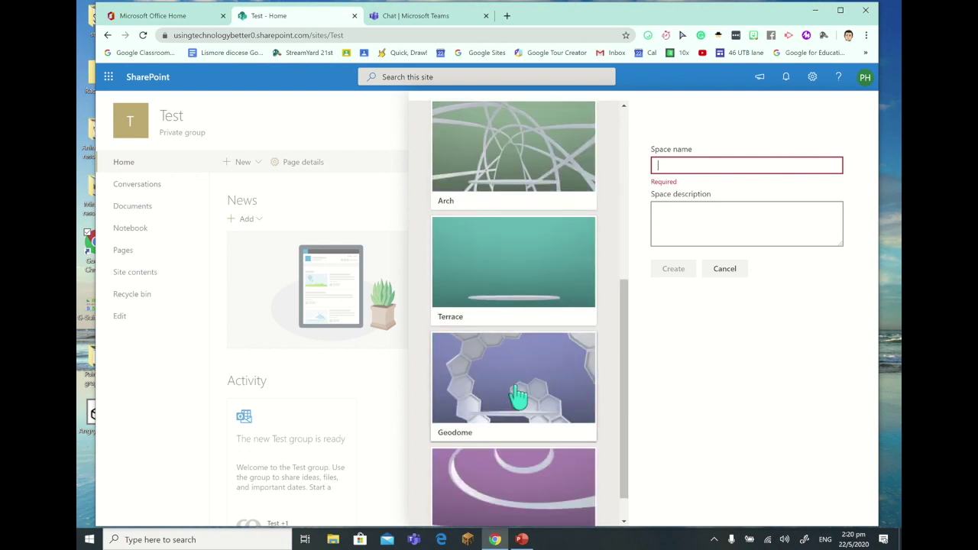
pyautogui.scroll(2, 518, 396)
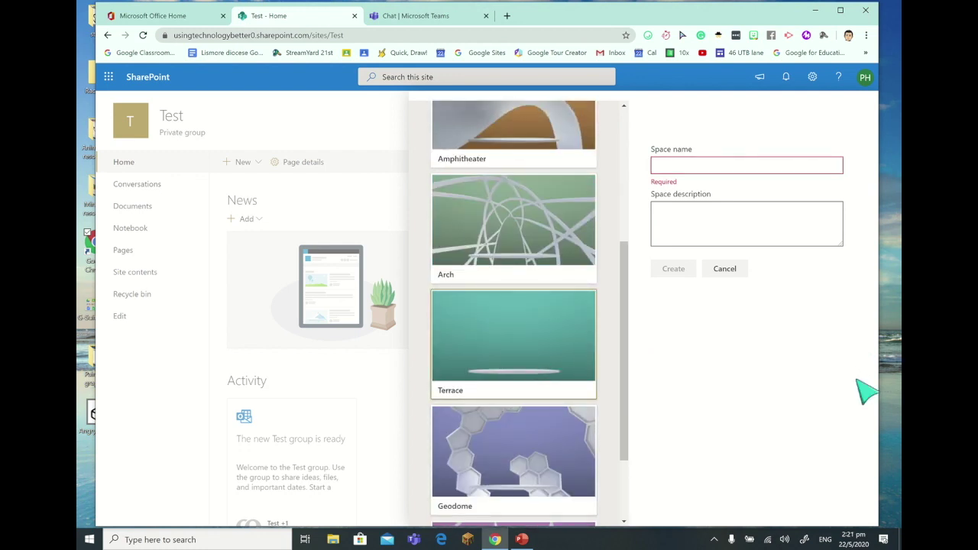
# Step: Name the new space 'Biology Space' and create it
pyautogui.click(711, 169)
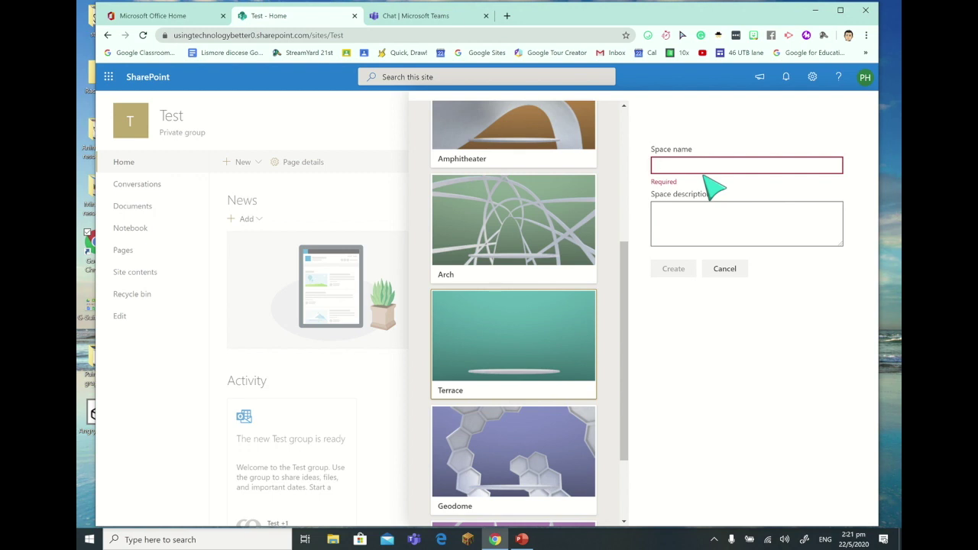
pyautogui.write('Biology Space')
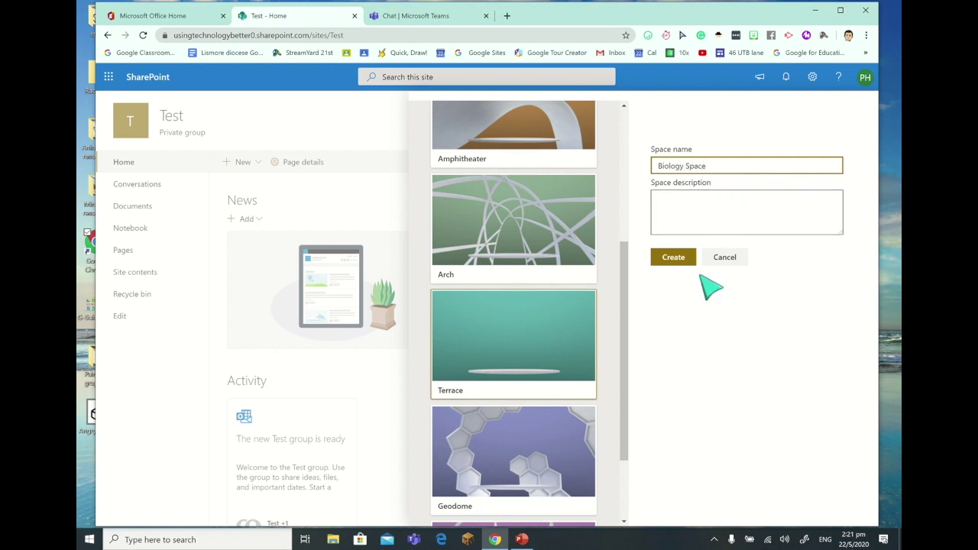
pyautogui.click(673, 257)
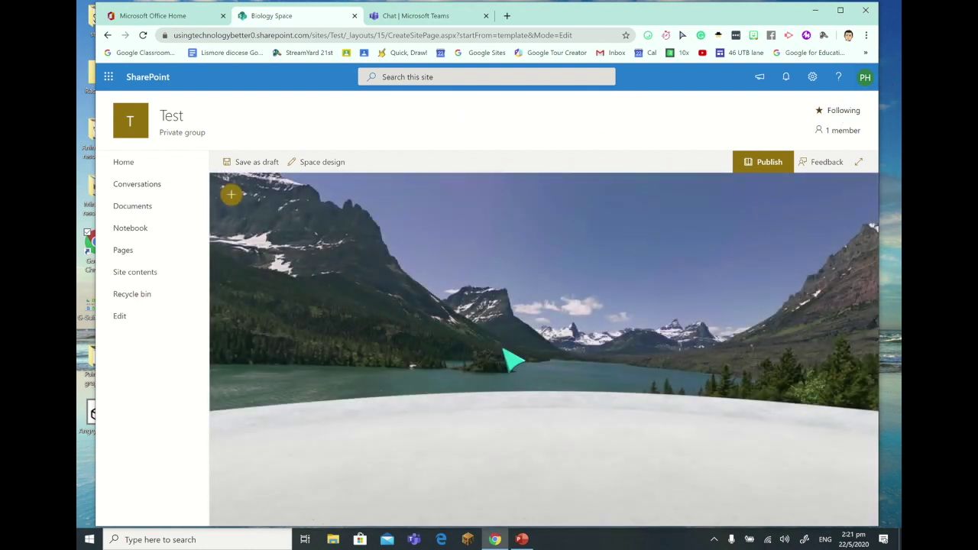
pyautogui.moveTo(475, 353); pyautogui.dragTo(560, 285)
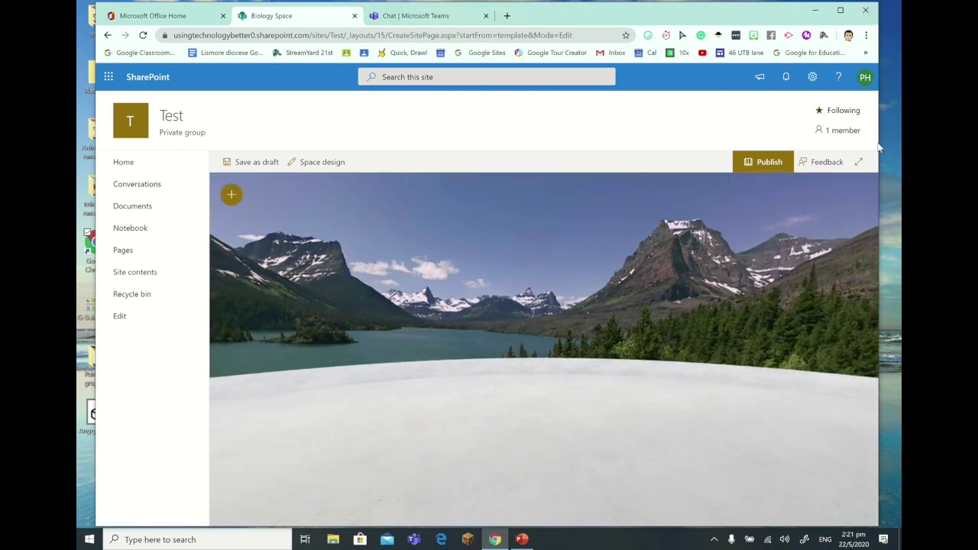
pyautogui.moveTo(897, 137); pyautogui.dragTo(896, 140)
pyautogui.moveTo(553, 304); pyautogui.dragTo(497, 301)
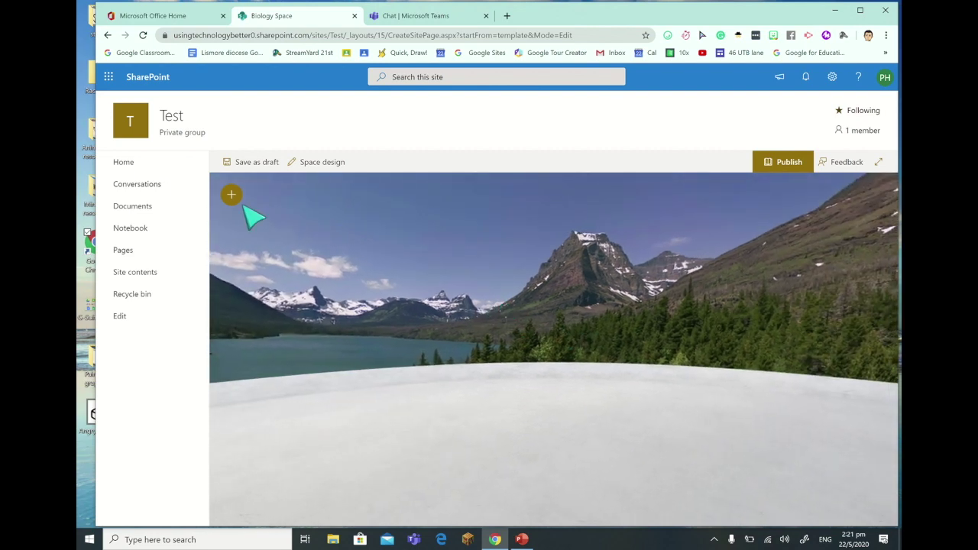
pyautogui.moveTo(630, 17); pyautogui.dragTo(602, 15)
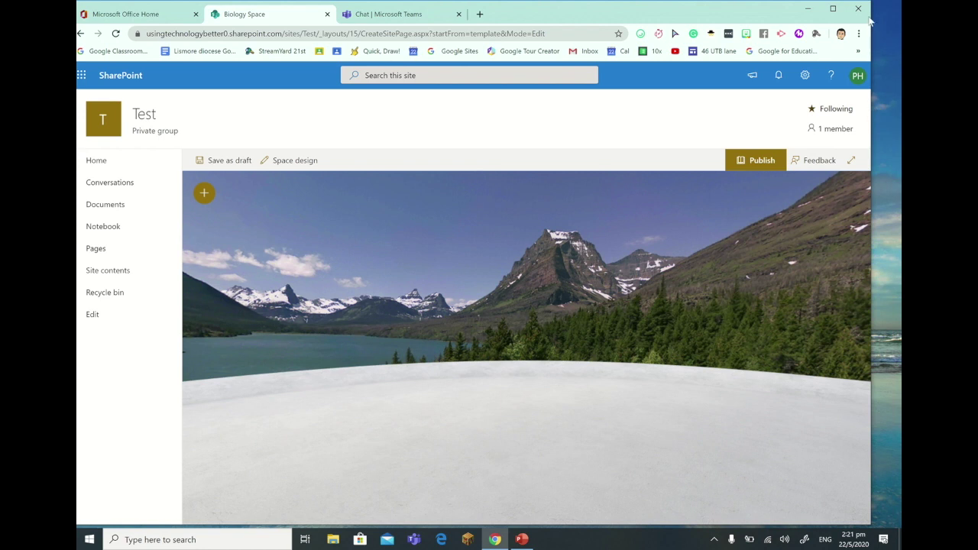
pyautogui.moveTo(897, 16); pyautogui.dragTo(899, 15)
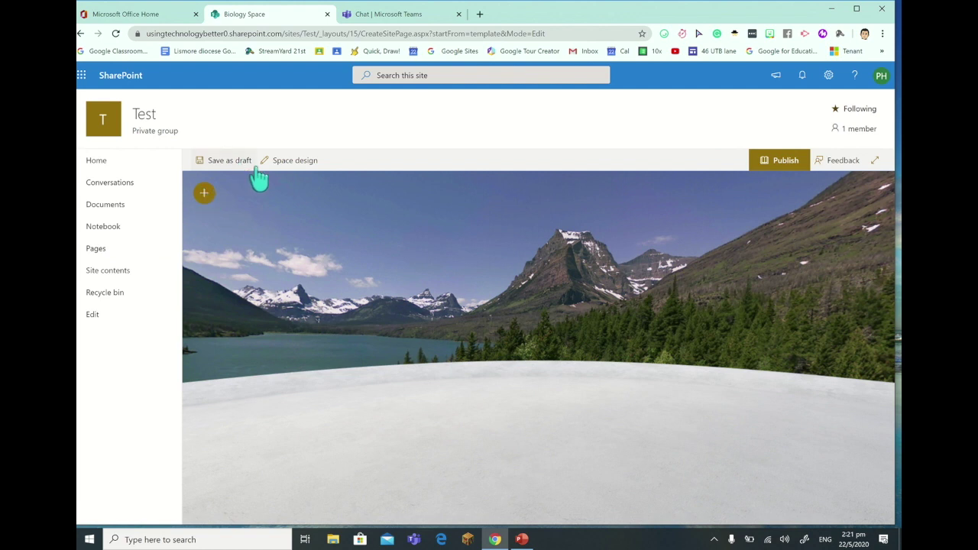
# Step: Set the space background to the red-rock desert image and look around it
pyautogui.click(310, 163)
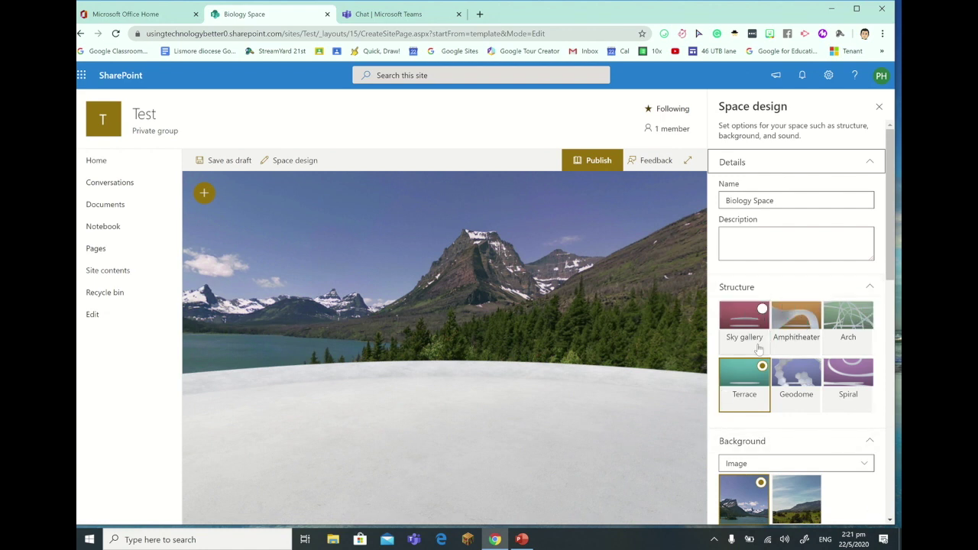
pyautogui.scroll(-4, 817, 301)
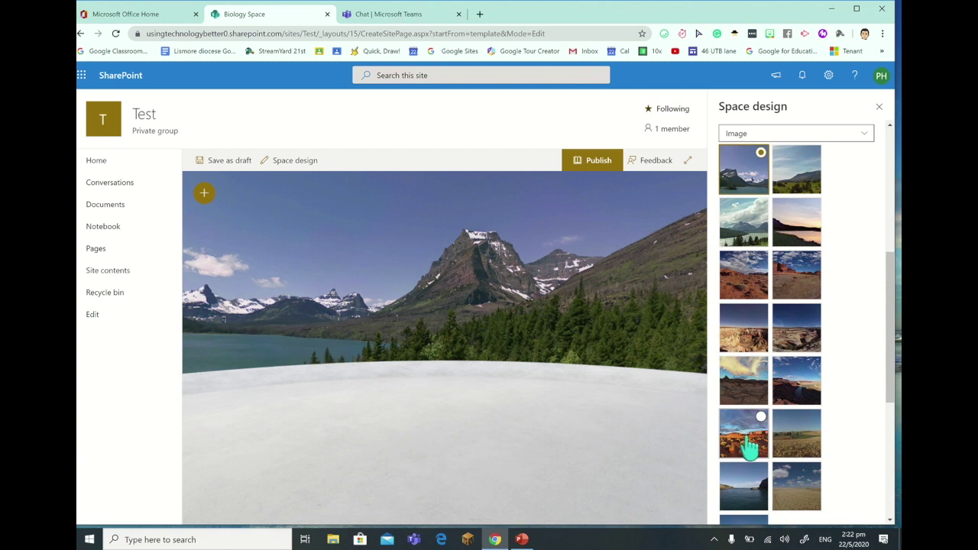
pyautogui.click(748, 446)
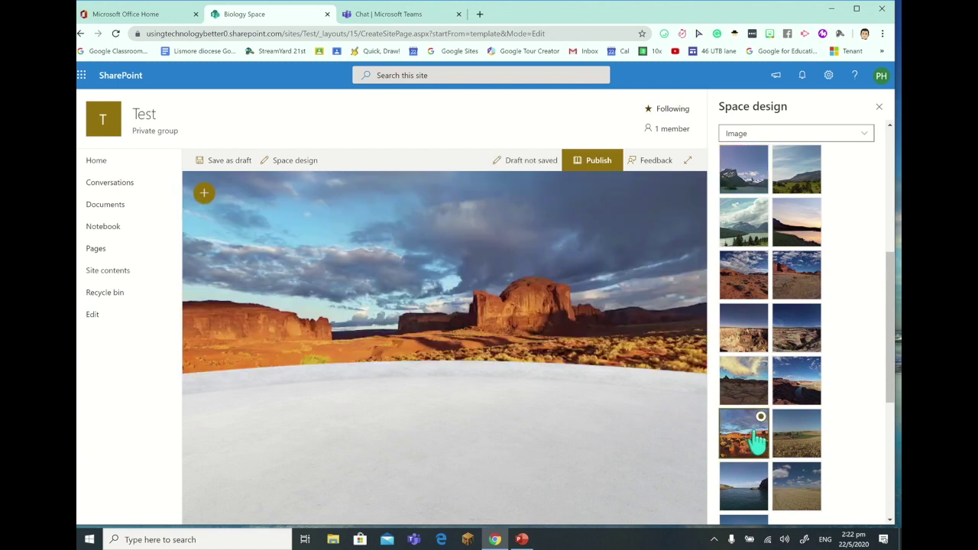
pyautogui.moveTo(559, 304); pyautogui.dragTo(450, 535)
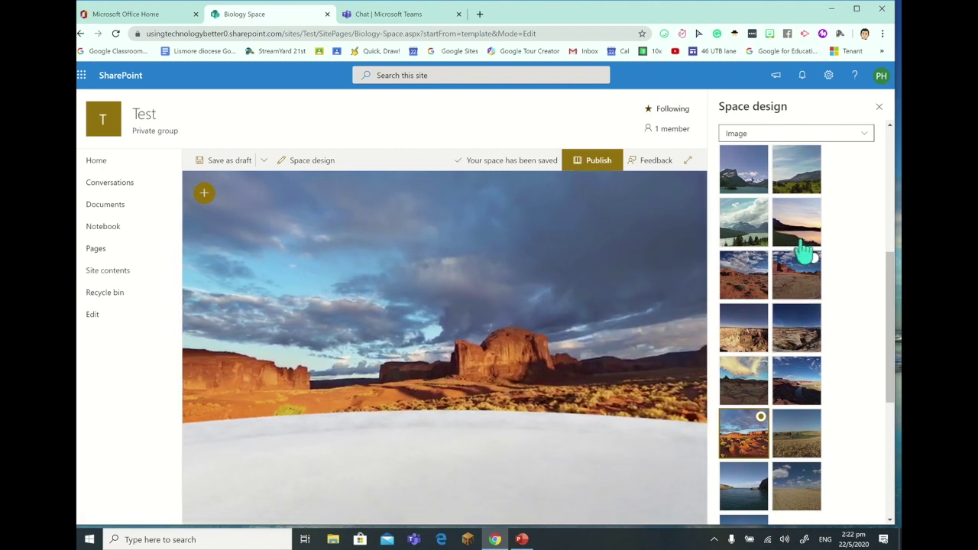
# Step: Try Rain as the ambient sound, then set the ambient sound back to None
pyautogui.scroll(-2, 792, 408)
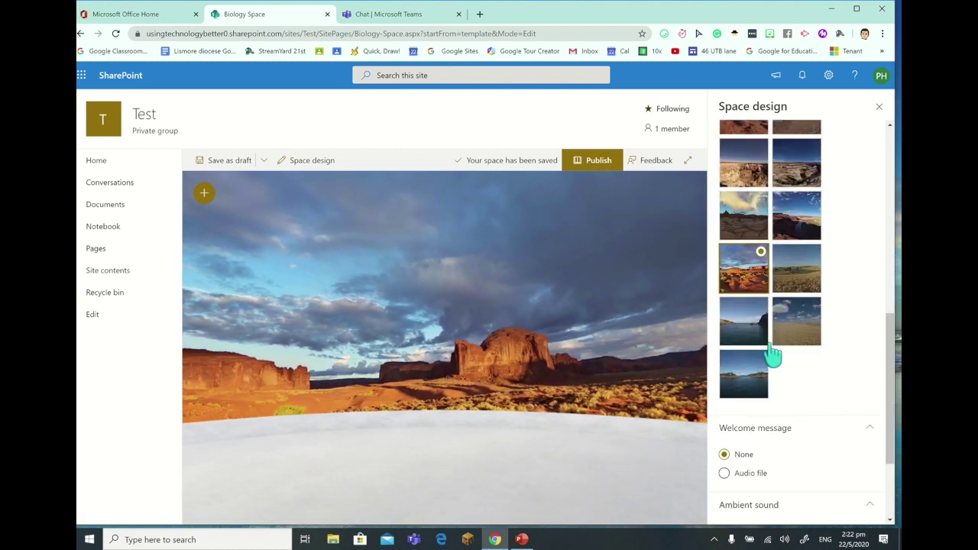
pyautogui.scroll(-3, 810, 400)
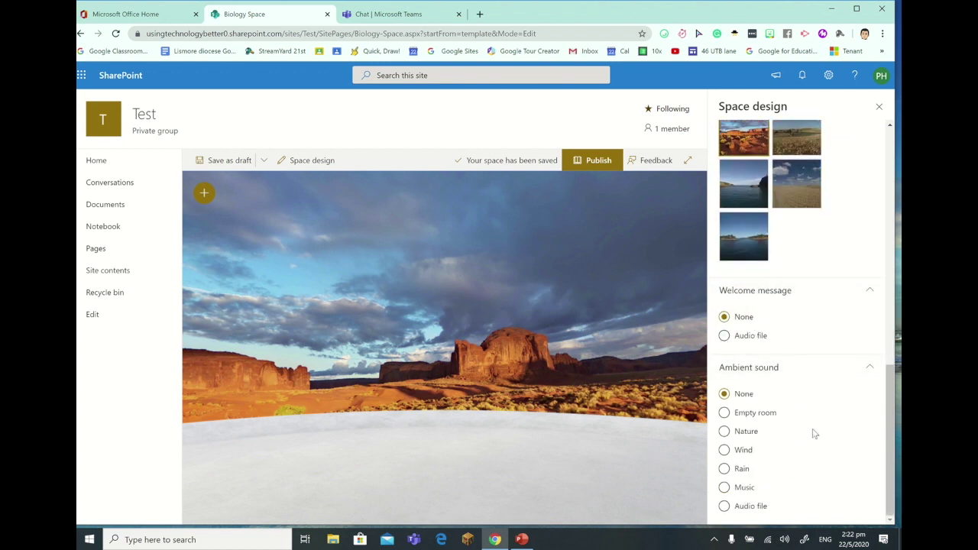
pyautogui.click(723, 469)
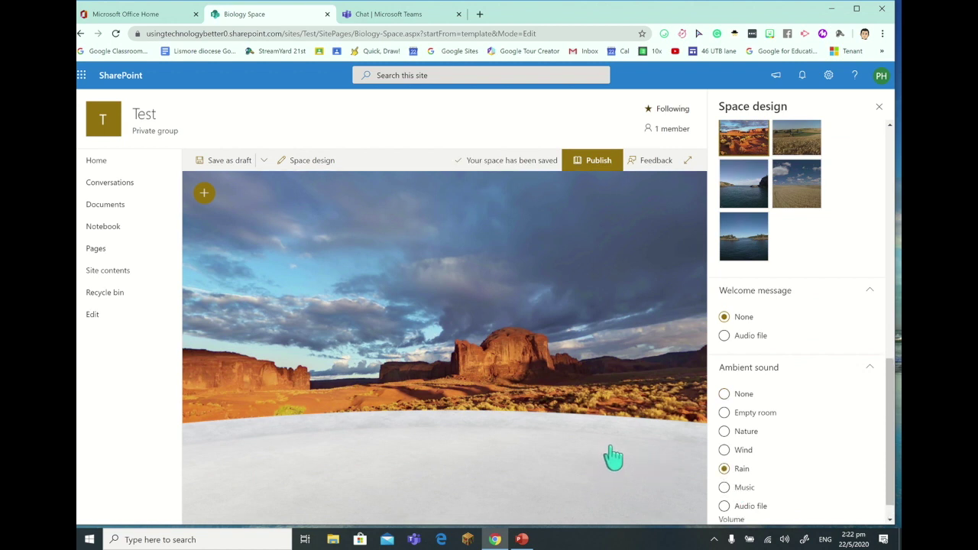
pyautogui.press('XF86AudioLowerVolume')
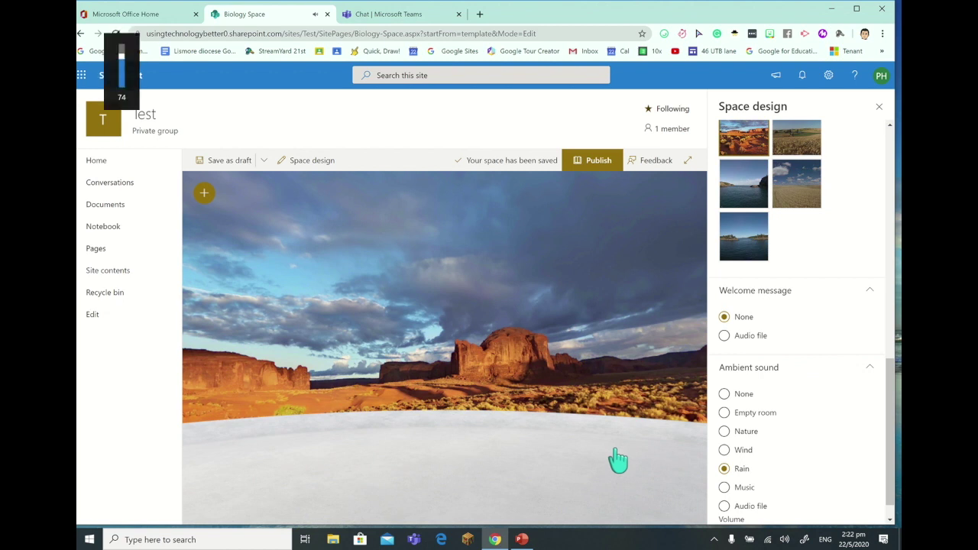
pyautogui.click(723, 396)
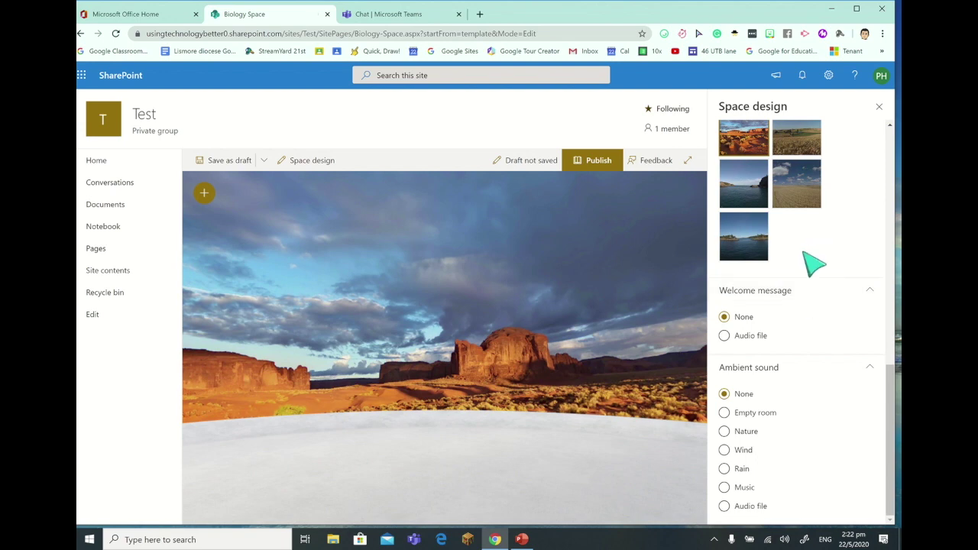
pyautogui.moveTo(891, 375); pyautogui.dragTo(865, 152)
pyautogui.scroll(-3, 855, 230)
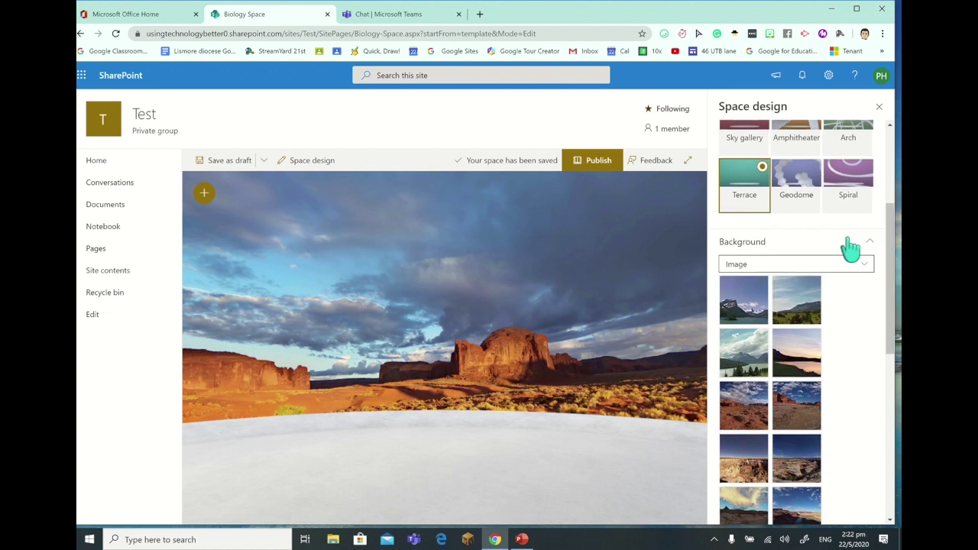
pyautogui.click(867, 267)
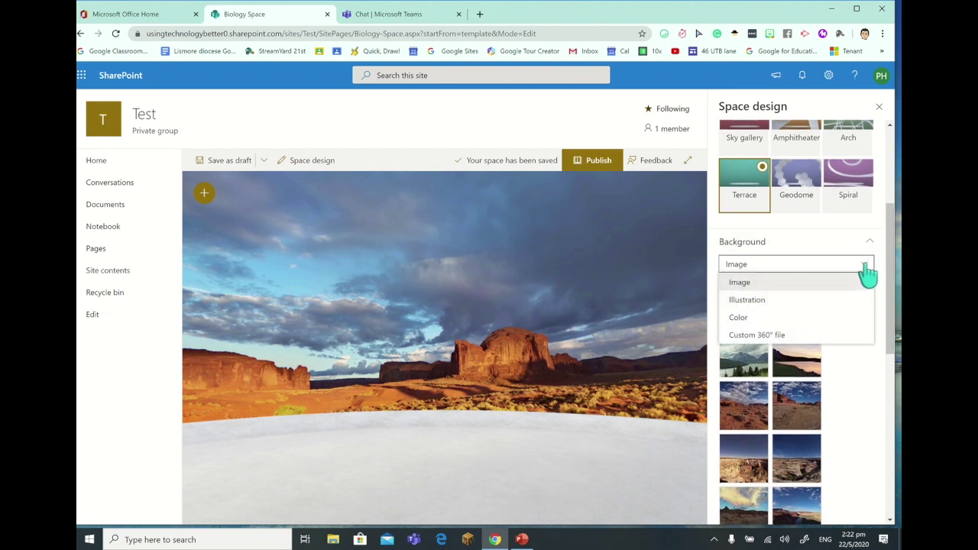
pyautogui.click(832, 301)
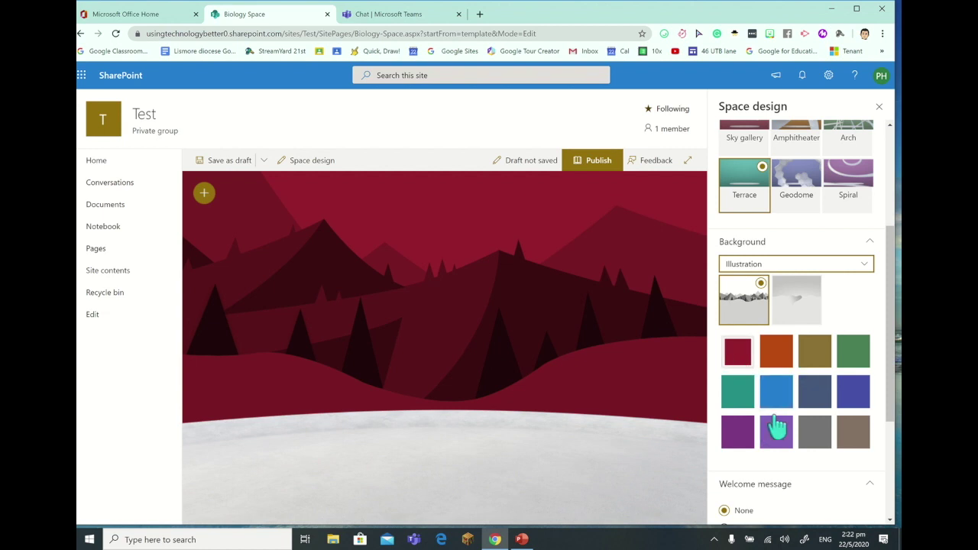
pyautogui.click(797, 329)
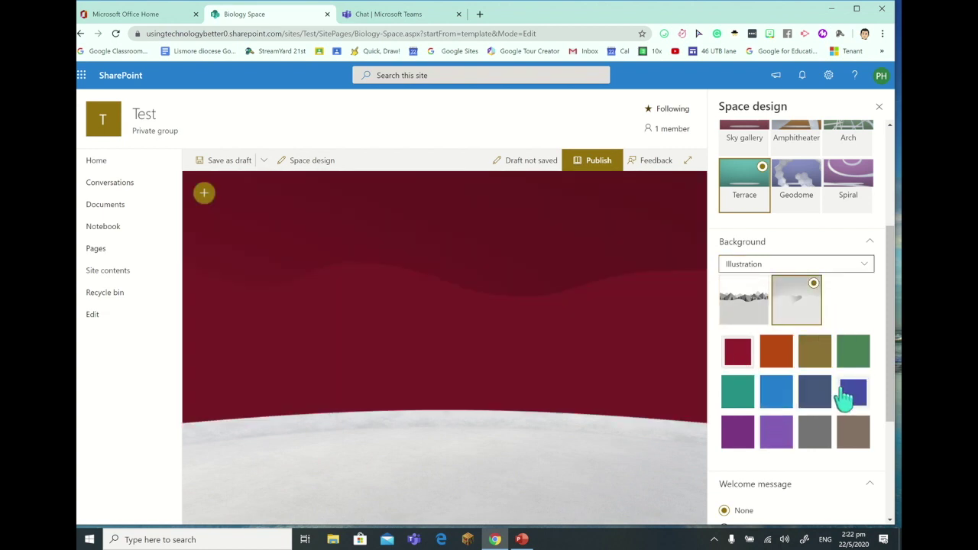
pyautogui.click(753, 321)
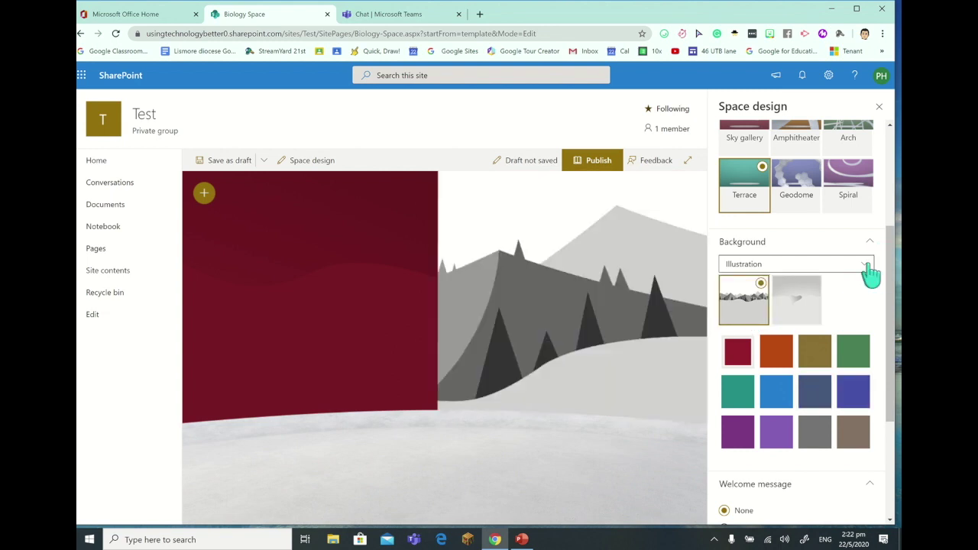
pyautogui.click(868, 265)
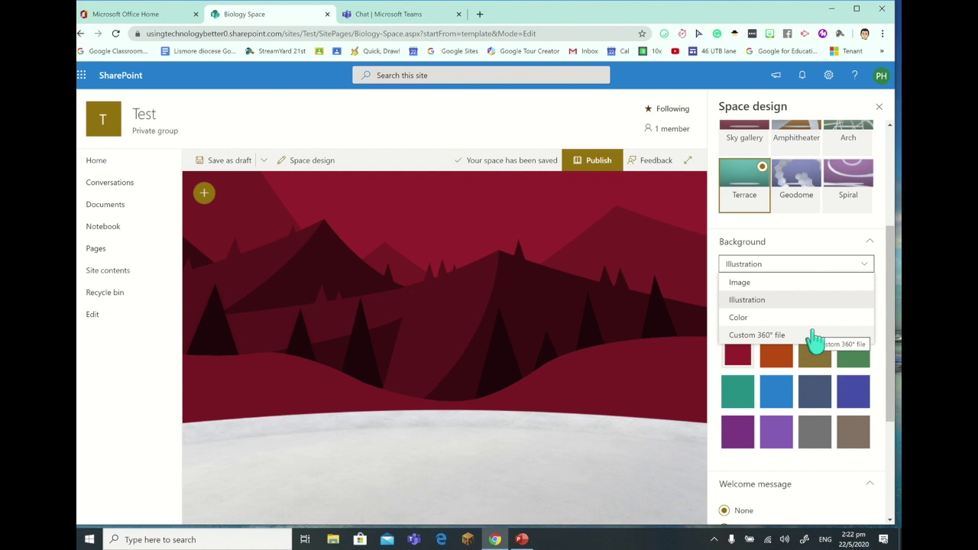
pyautogui.click(773, 284)
pyautogui.click(799, 413)
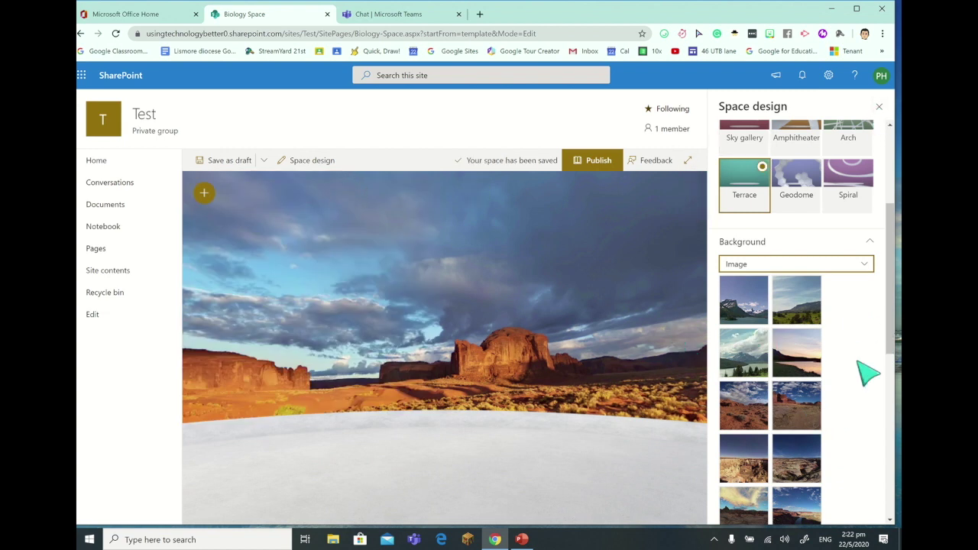
pyautogui.scroll(-10, 867, 374)
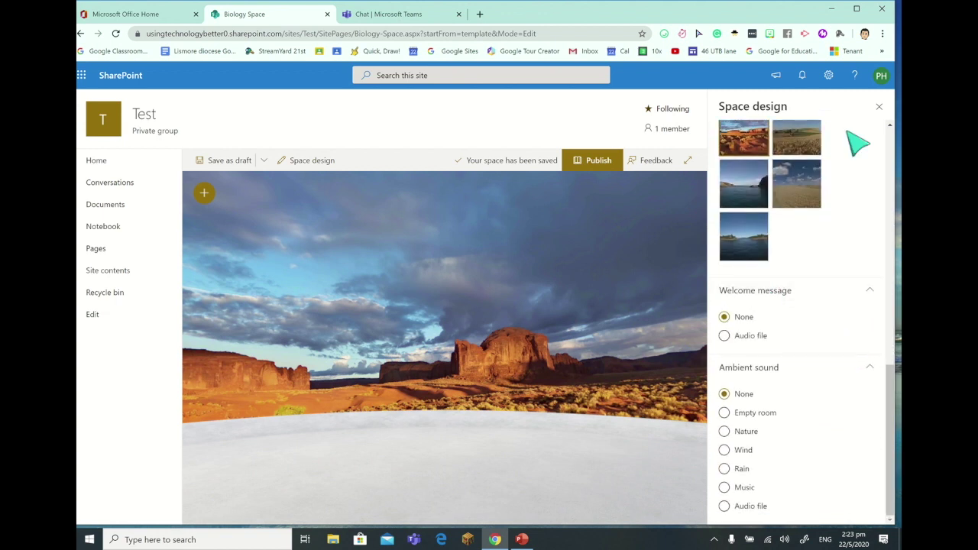
# Step: Close the Space design panel and add a 3D Object web part
pyautogui.click(878, 108)
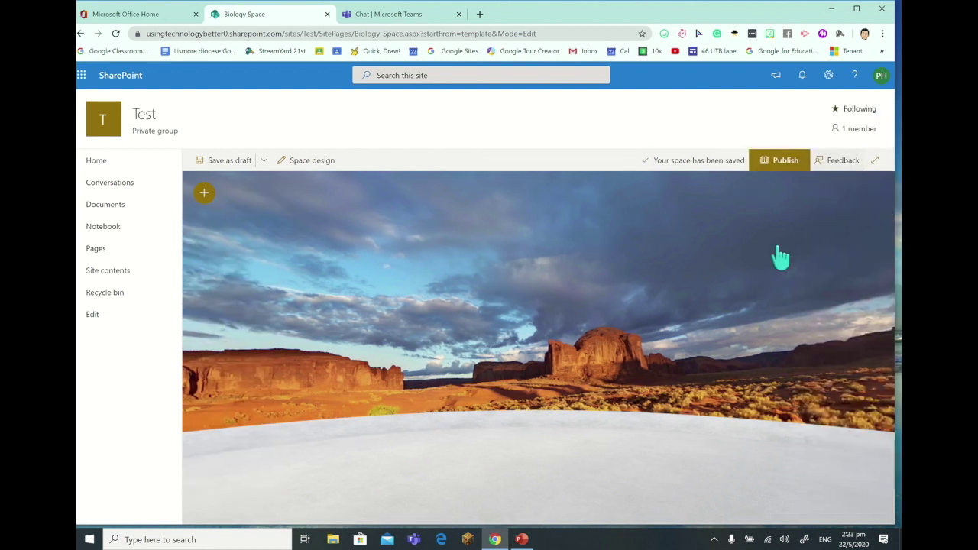
pyautogui.click(204, 195)
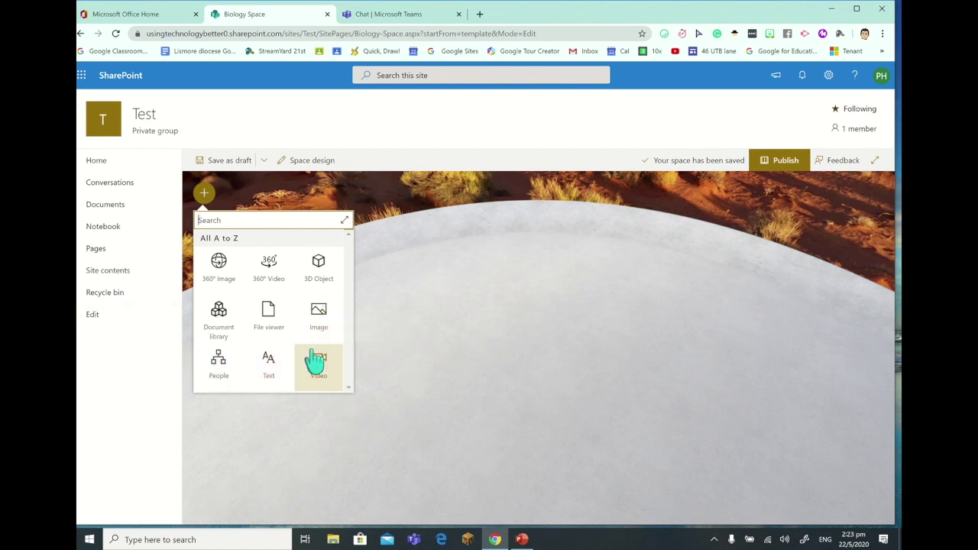
pyautogui.click(318, 277)
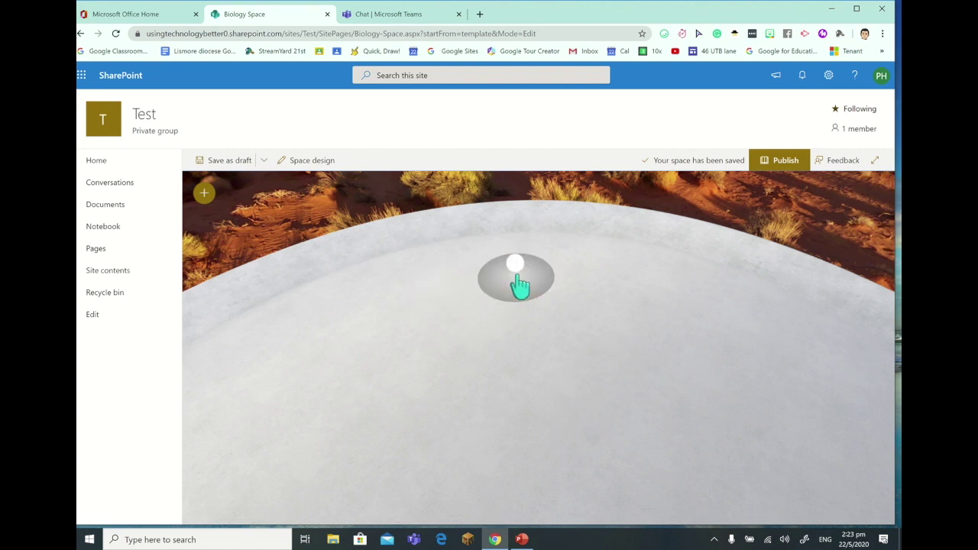
# Step: Place the 3D object on the floor and insert the animated bee from the 3D catalog
pyautogui.click(512, 298)
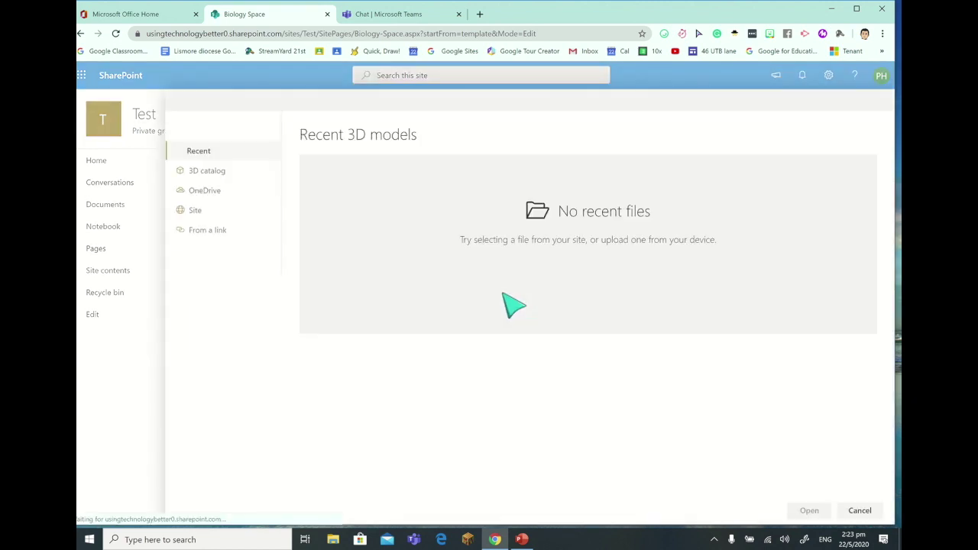
pyautogui.click(219, 176)
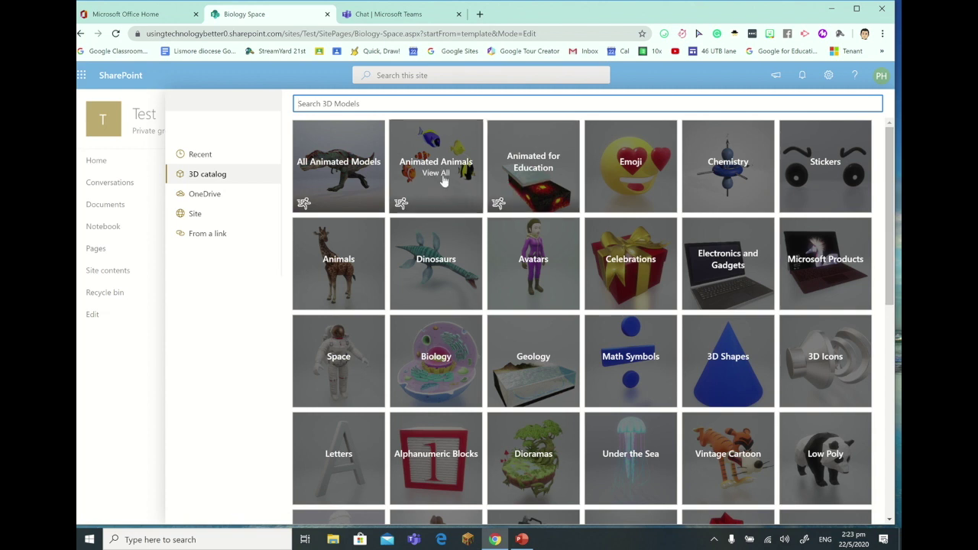
pyautogui.click(349, 171)
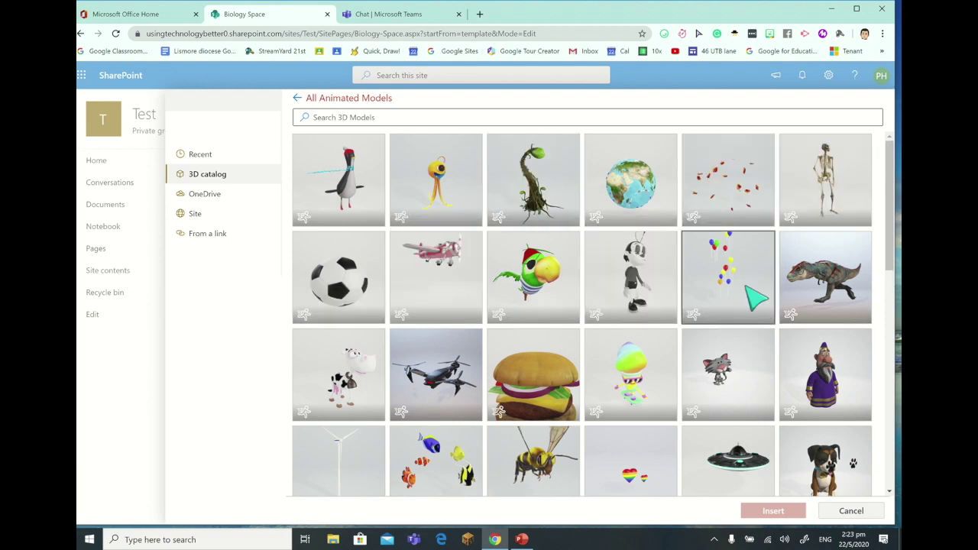
pyautogui.scroll(-4, 753, 288)
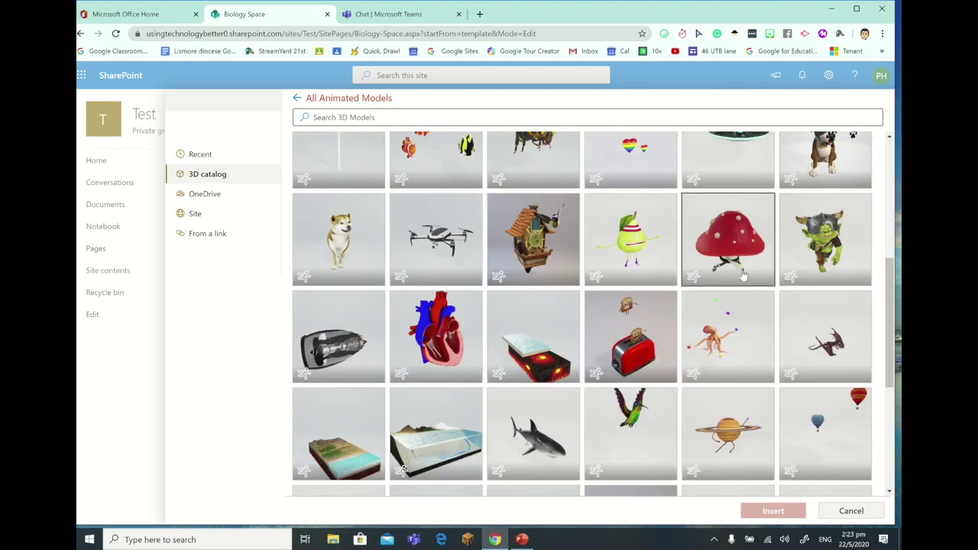
pyautogui.scroll(3, 741, 275)
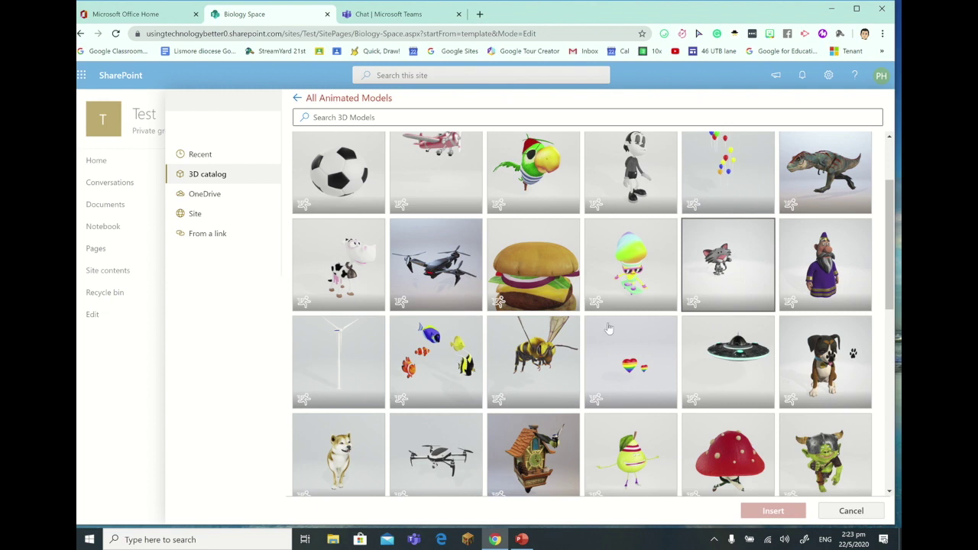
pyautogui.click(533, 359)
pyautogui.click(782, 513)
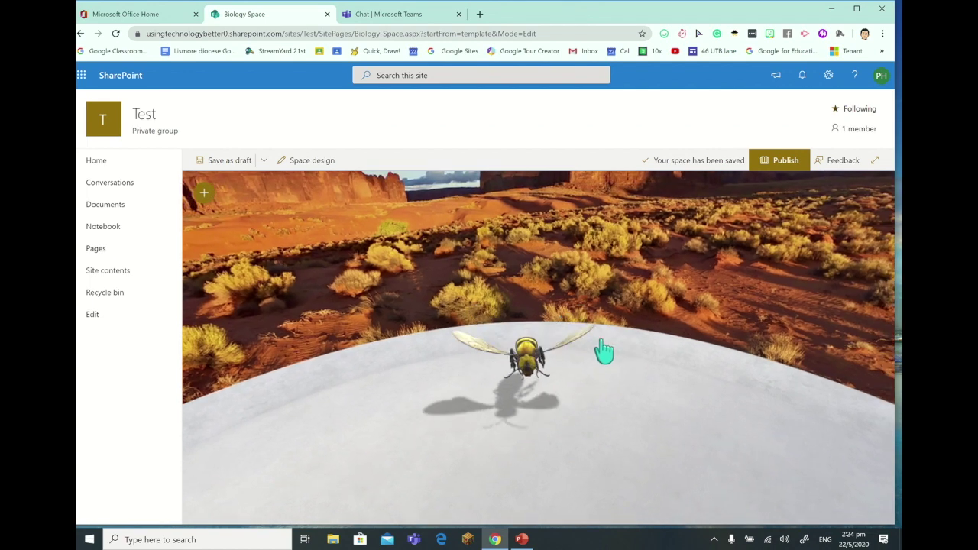
pyautogui.click(522, 366)
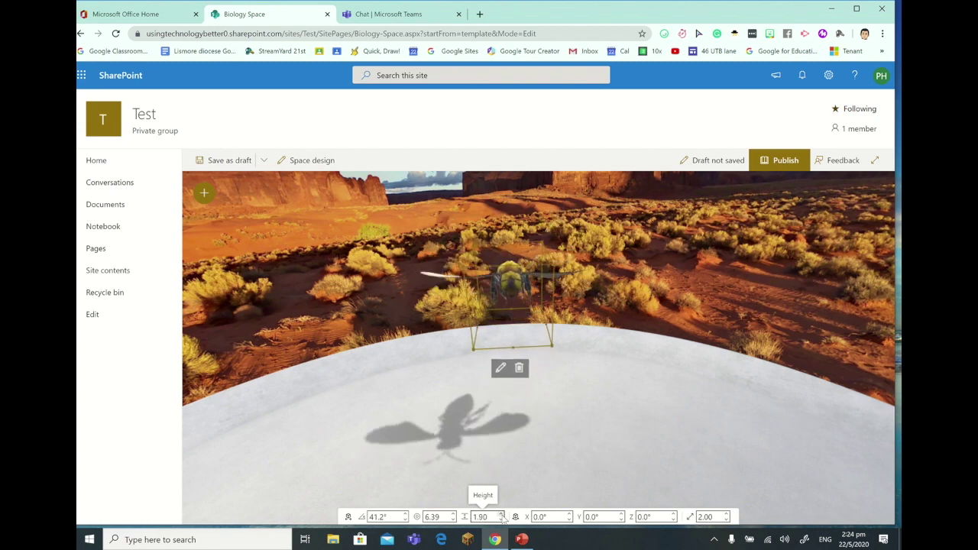
# Step: Raise the bee's height to 2.30, deselect it, and tilt the view up
pyautogui.click(501, 514)
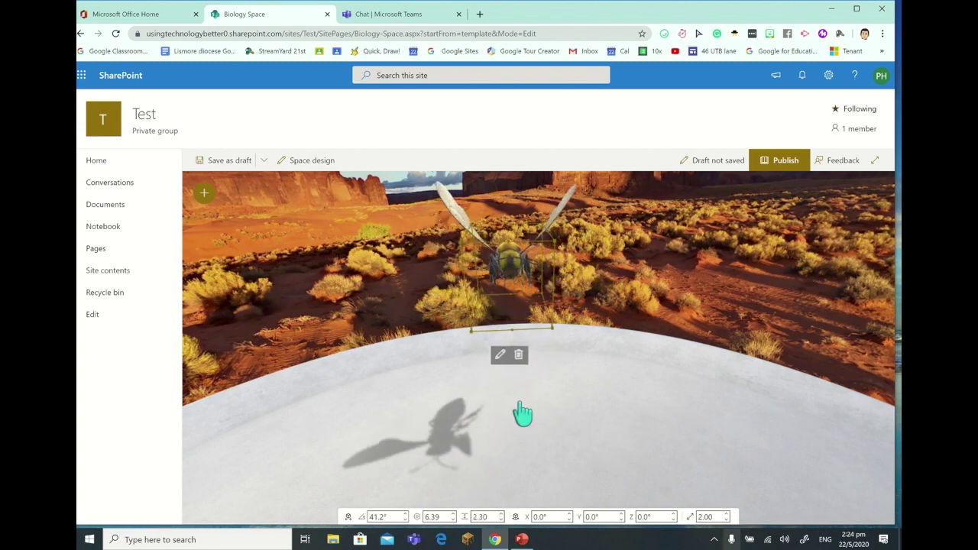
pyautogui.click(659, 412)
pyautogui.moveTo(614, 375); pyautogui.dragTo(634, 474)
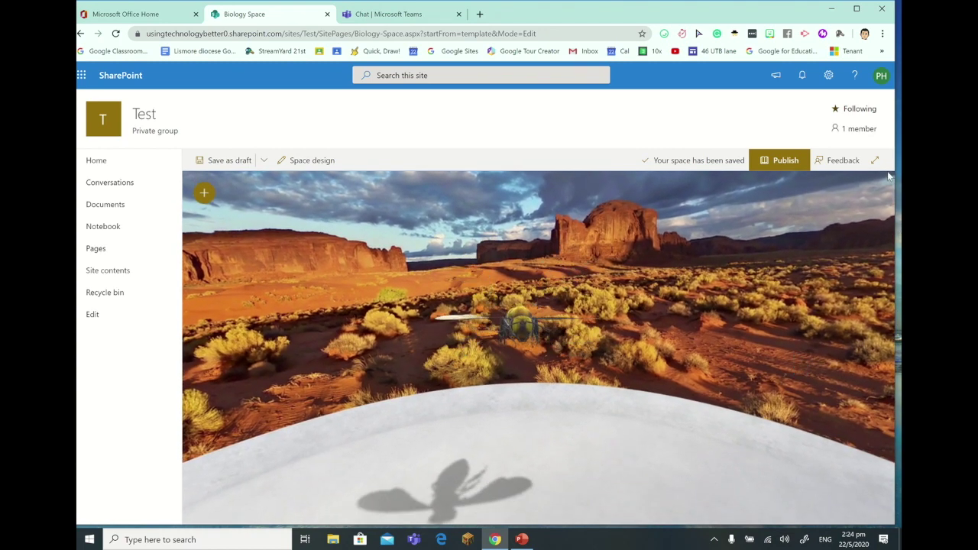
# Step: Expand the space to full page width, rotate the view, and open the web part picker
pyautogui.click(876, 164)
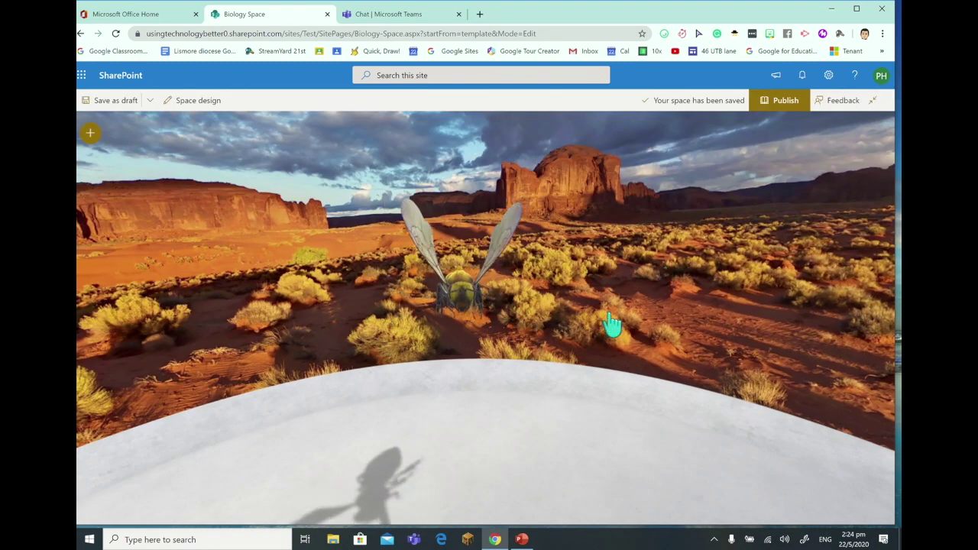
pyautogui.moveTo(330, 378); pyautogui.dragTo(609, 359)
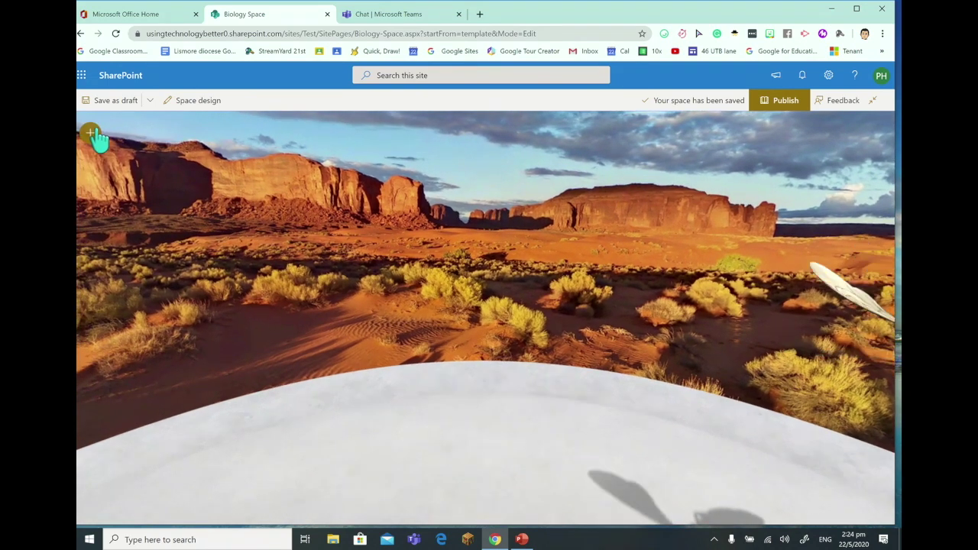
pyautogui.click(91, 134)
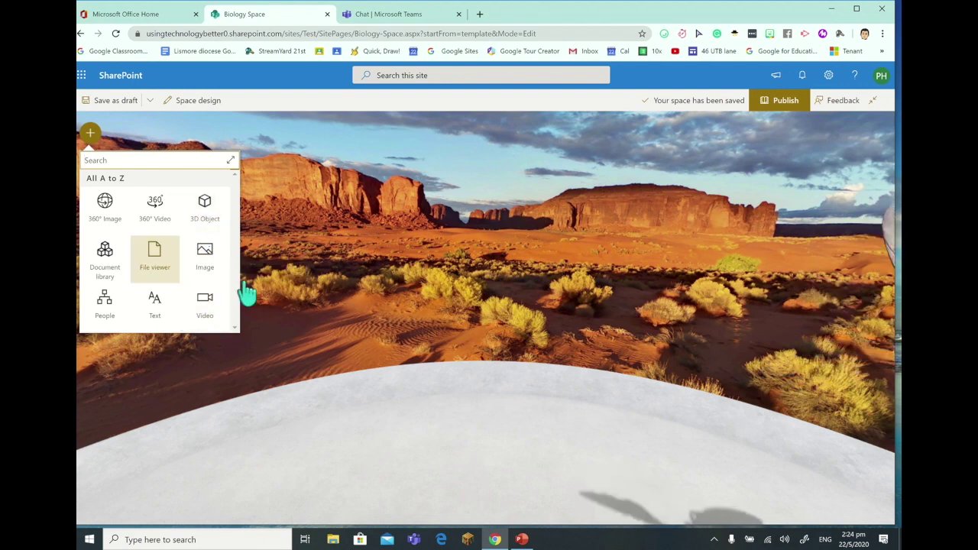
# Step: Place a Text sign on the terrace floor reading 'Biology 101'
pyautogui.click(149, 313)
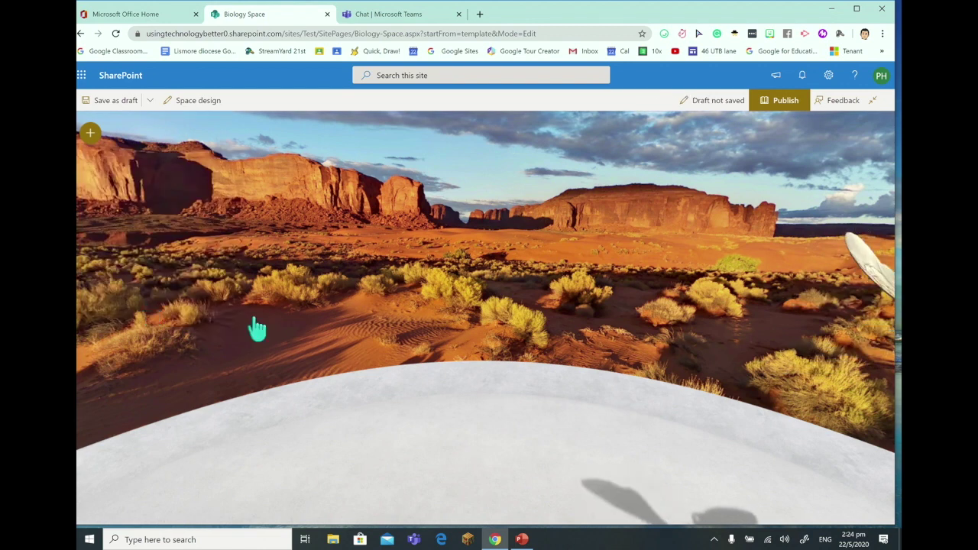
pyautogui.click(419, 408)
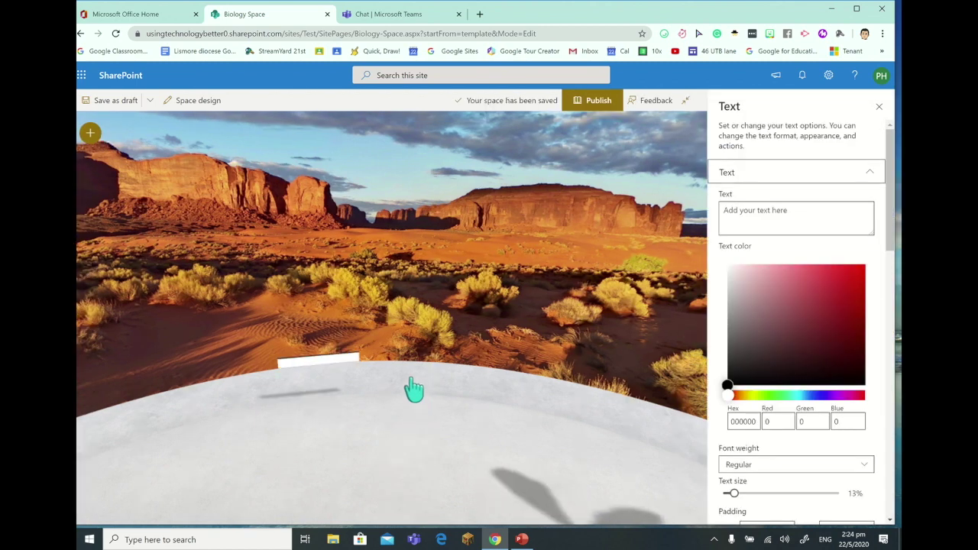
pyautogui.click(768, 212)
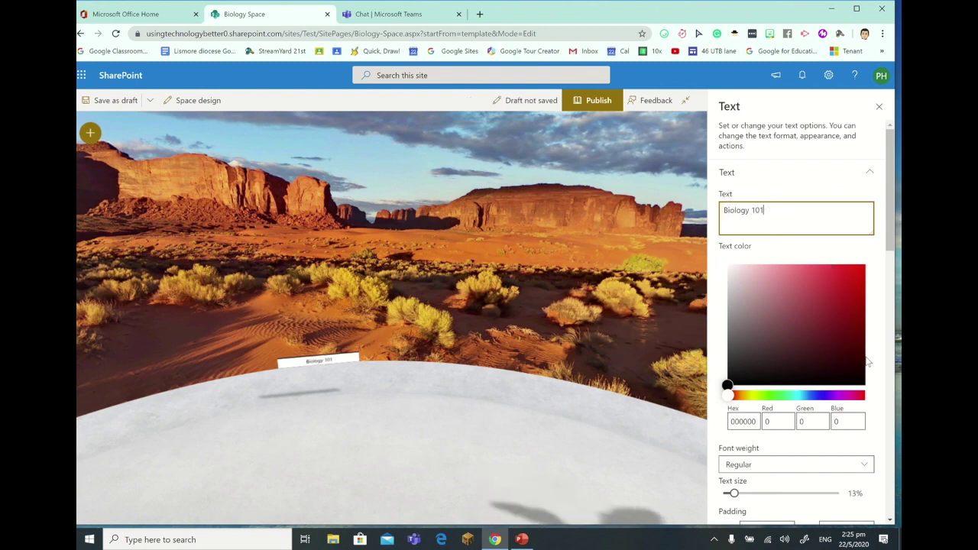
# Step: Increase the sign's frame depth to 80%
pyautogui.scroll(-3, 866, 428)
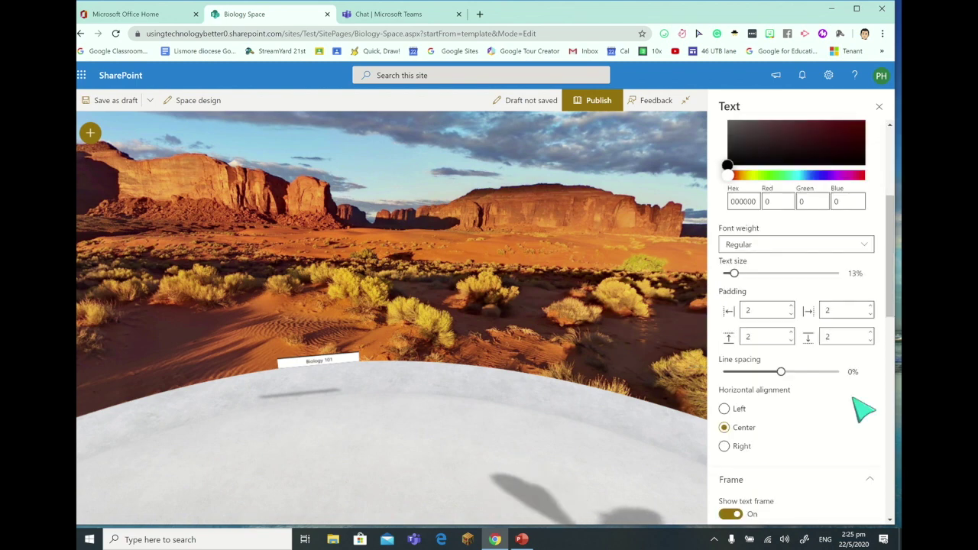
pyautogui.scroll(-3, 822, 366)
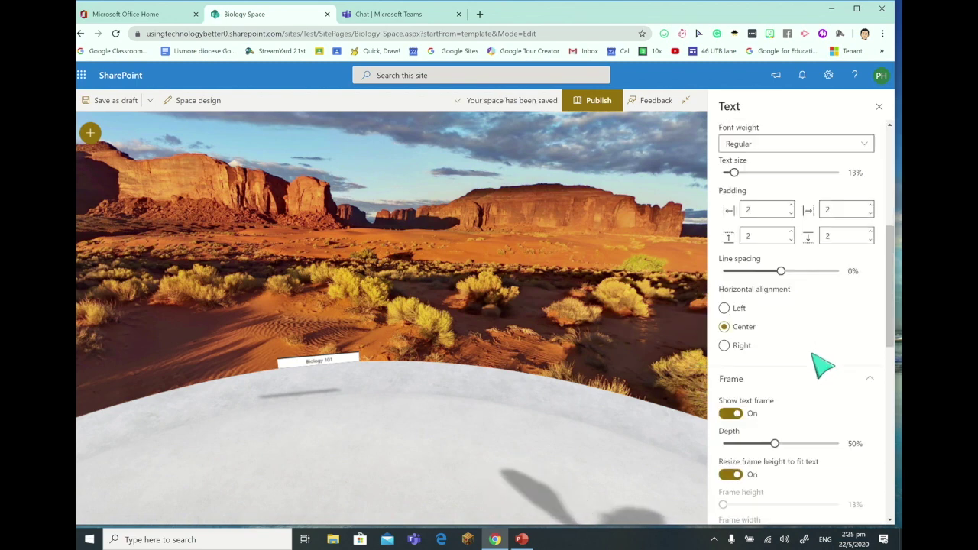
pyautogui.scroll(-2, 826, 325)
pyautogui.scroll(-1, 826, 325)
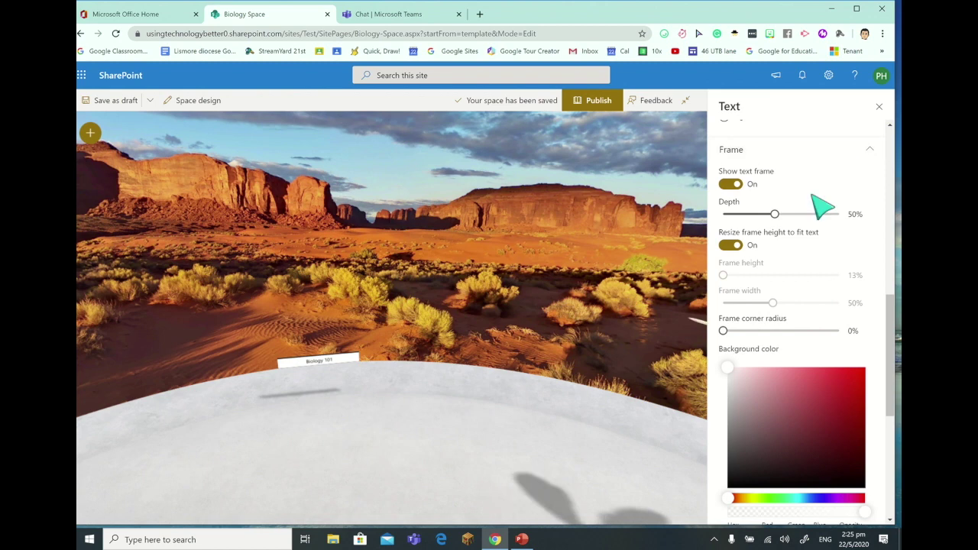
pyautogui.moveTo(784, 215); pyautogui.dragTo(801, 217)
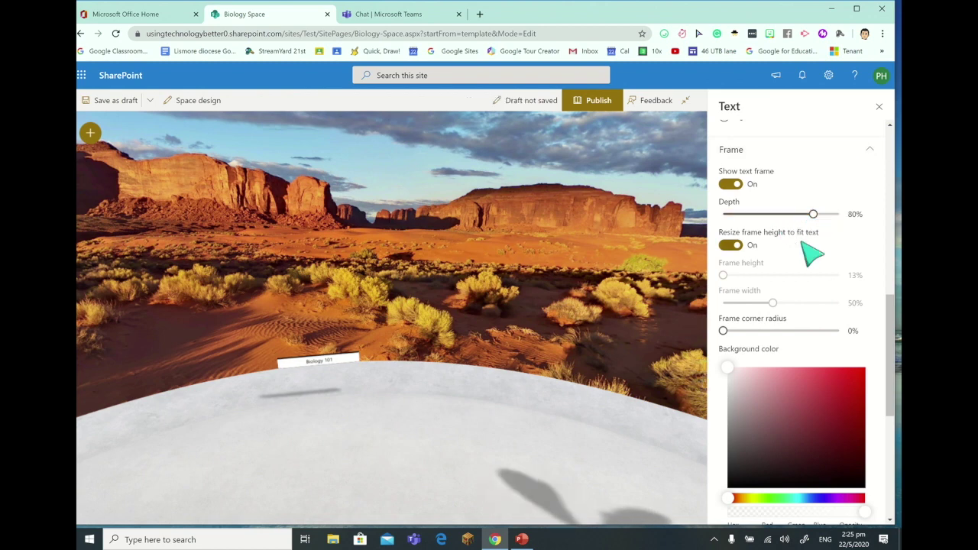
pyautogui.scroll(-3, 809, 252)
pyautogui.scroll(-6, 801, 243)
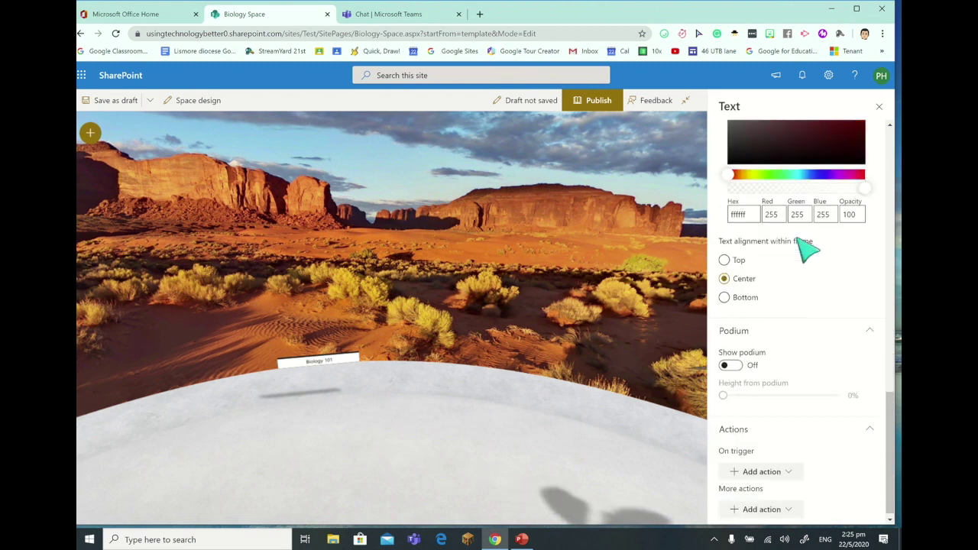
# Step: Stand the Biology 101 sign on a podium at 64% height, checking actions without adding one
pyautogui.click(738, 363)
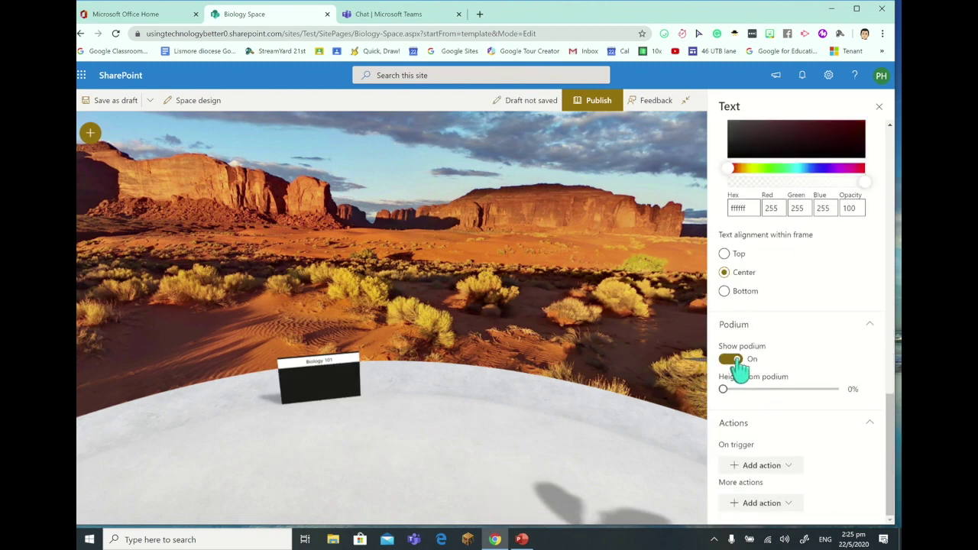
pyautogui.click(732, 361)
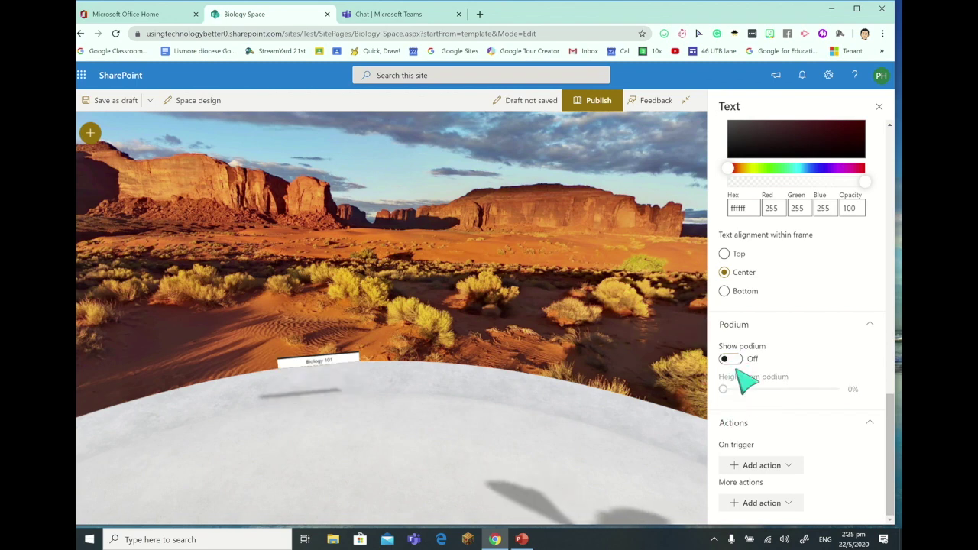
pyautogui.click(734, 362)
pyautogui.moveTo(741, 390); pyautogui.dragTo(780, 390)
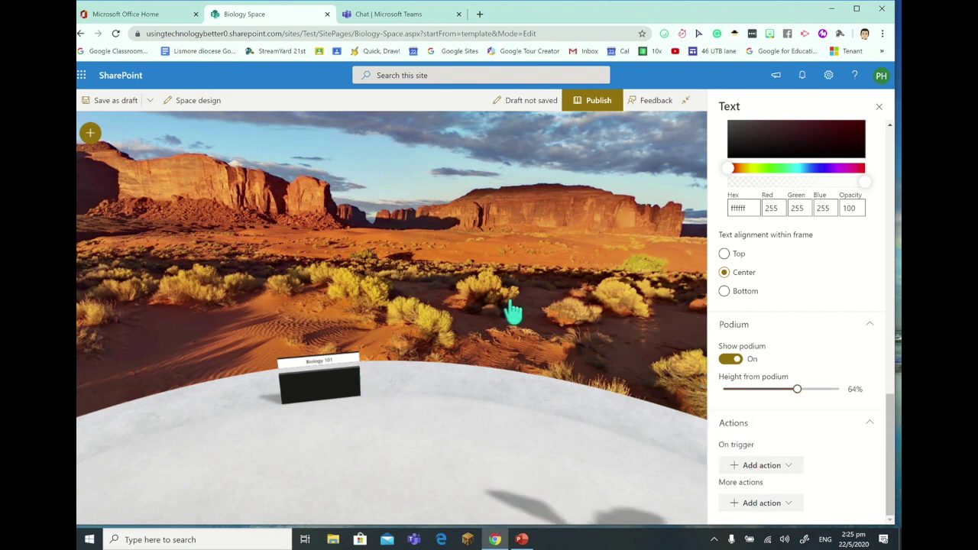
pyautogui.click(763, 467)
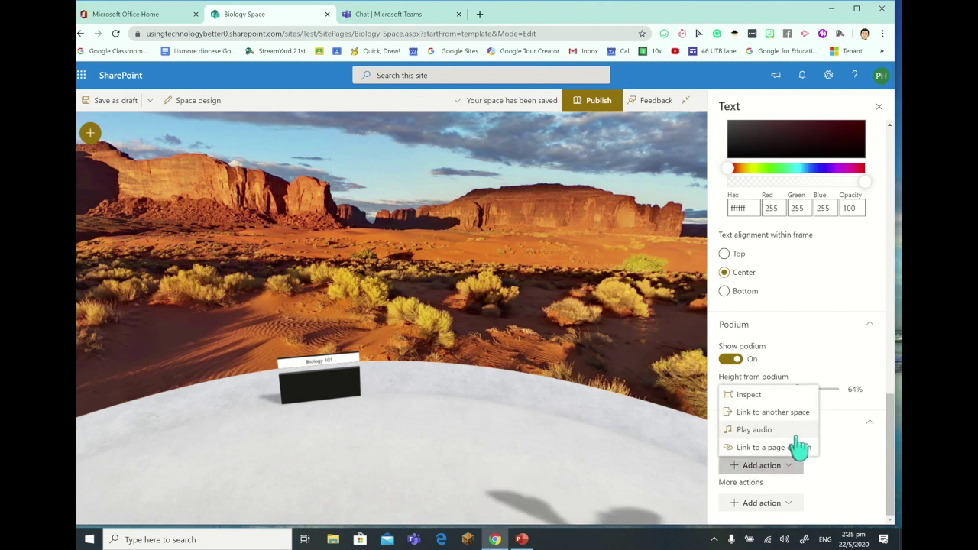
pyautogui.click(580, 310)
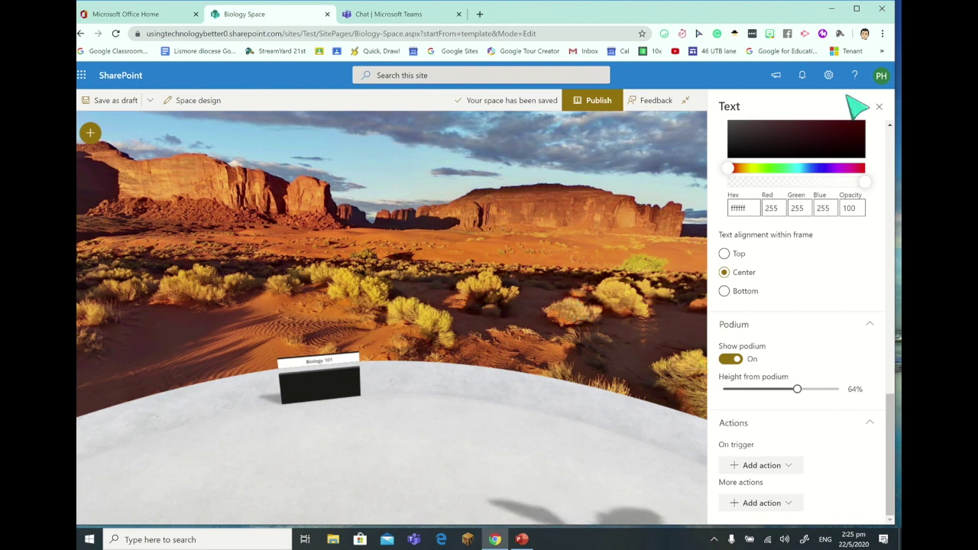
# Step: Close the Text properties panel, browse web parts without adding any, and orbit to view the bee
pyautogui.click(880, 107)
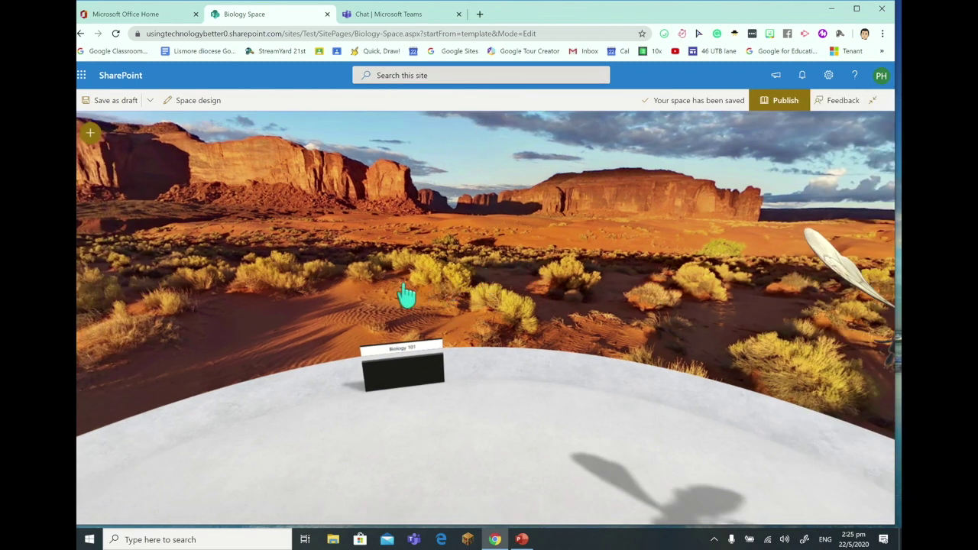
pyautogui.moveTo(404, 295); pyautogui.dragTo(169, 367)
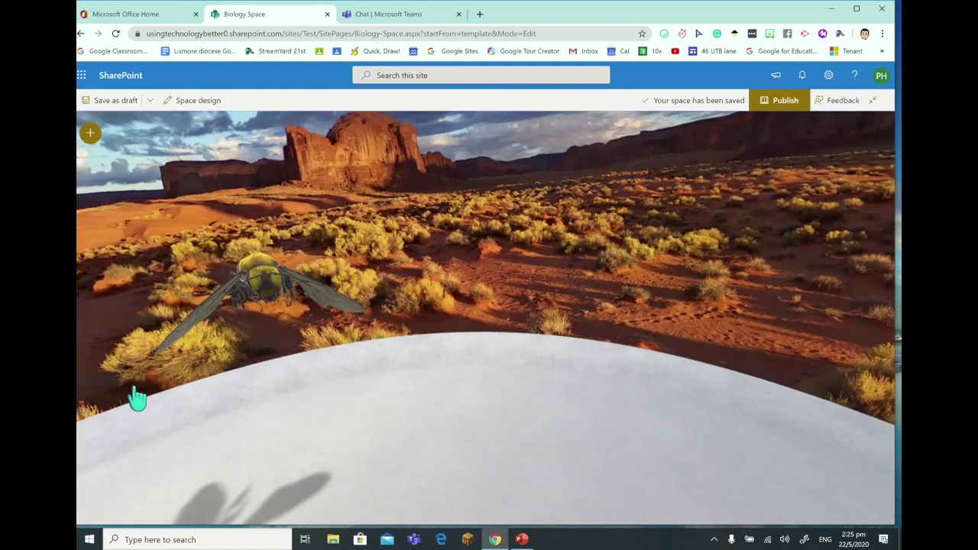
pyautogui.click(91, 136)
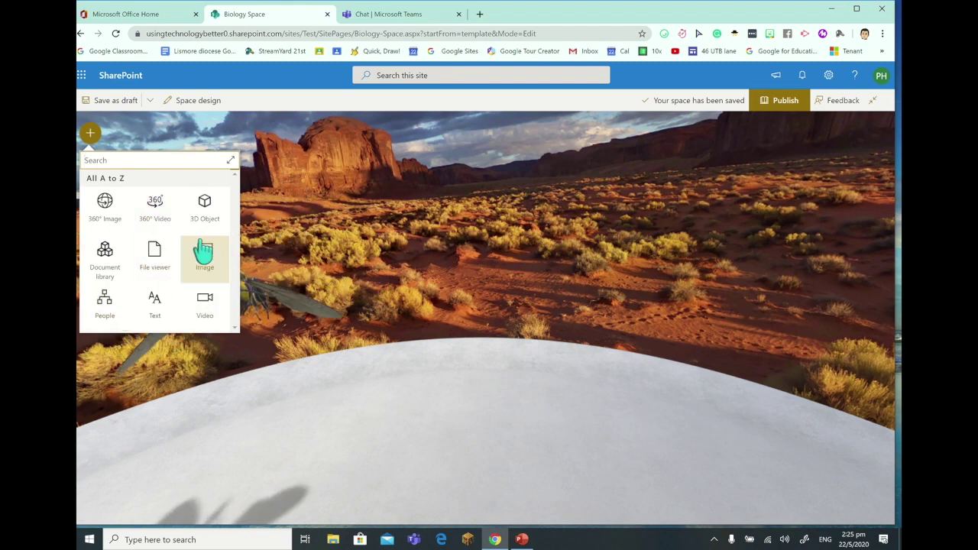
pyautogui.click(557, 279)
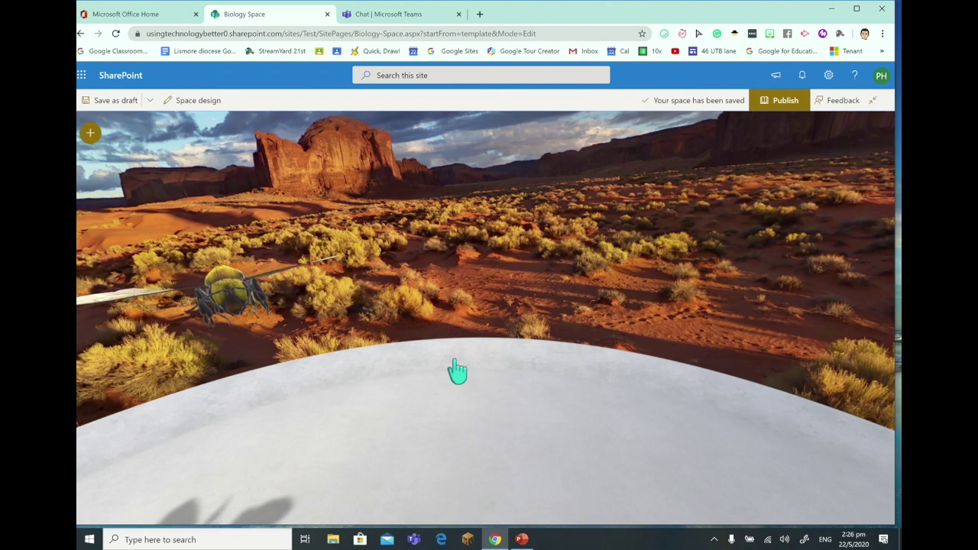
pyautogui.moveTo(316, 349); pyautogui.dragTo(534, 467)
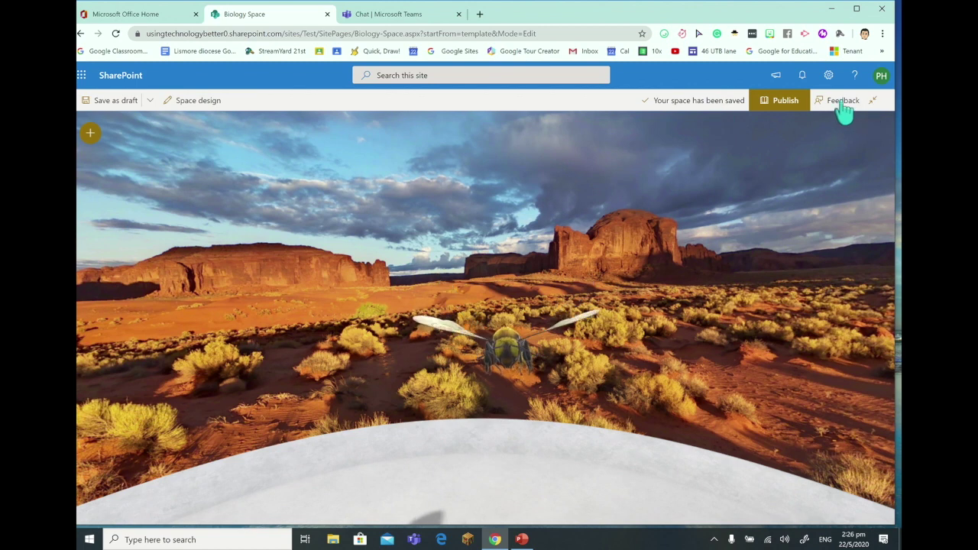
pyautogui.moveTo(644, 12)
pyautogui.mouseDown()
pyautogui.moveTo(720, 10)
pyautogui.moveTo(652, 12)
pyautogui.mouseUp()
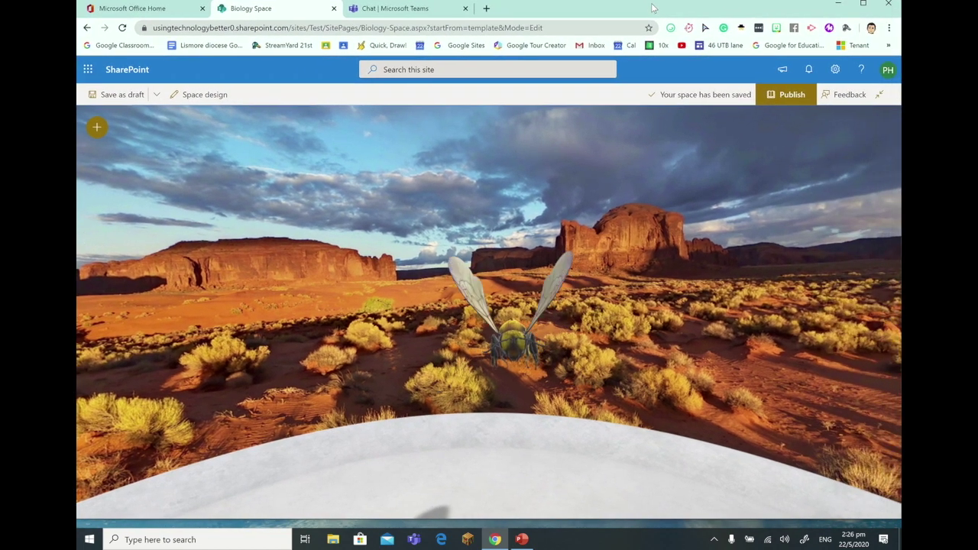
pyautogui.moveTo(549, 446); pyautogui.dragTo(421, 356)
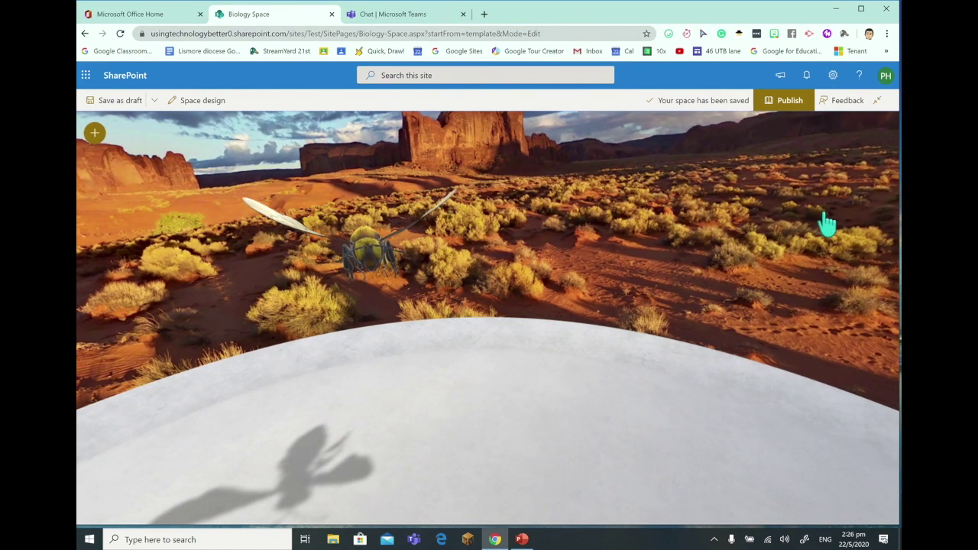
# Step: Exit full-width view and open Space design from the Save as draft menu
pyautogui.click(877, 102)
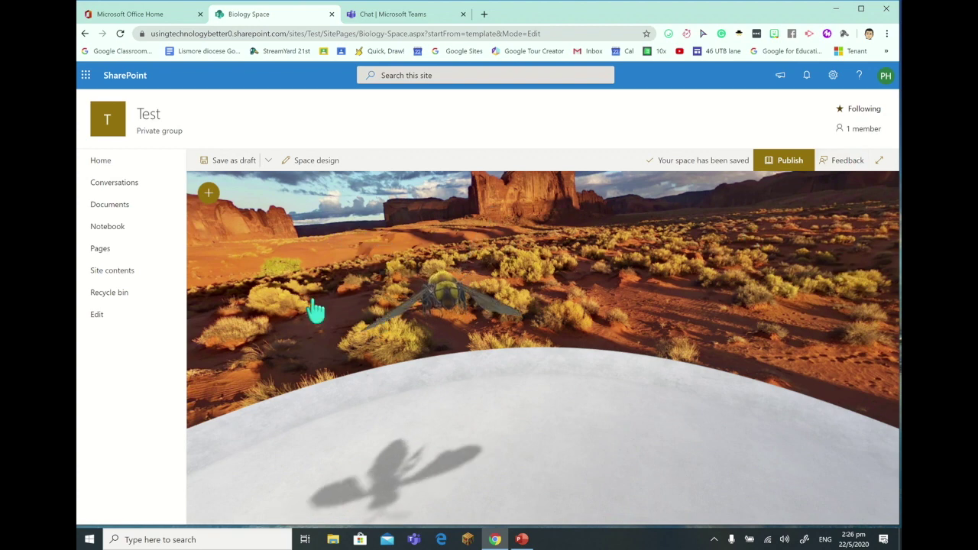
pyautogui.moveTo(655, 13)
pyautogui.mouseDown()
pyautogui.moveTo(606, 13)
pyautogui.moveTo(675, 13)
pyautogui.mouseUp()
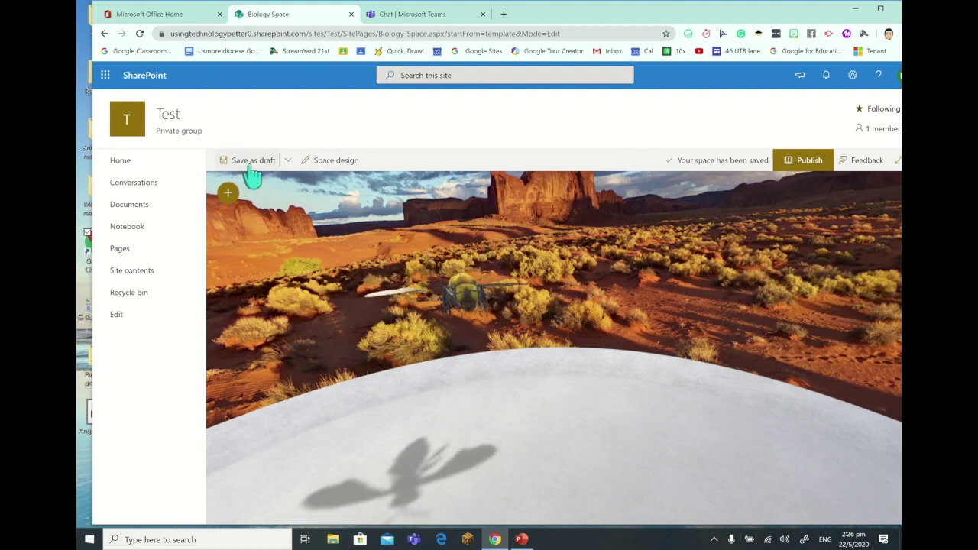
pyautogui.click(288, 162)
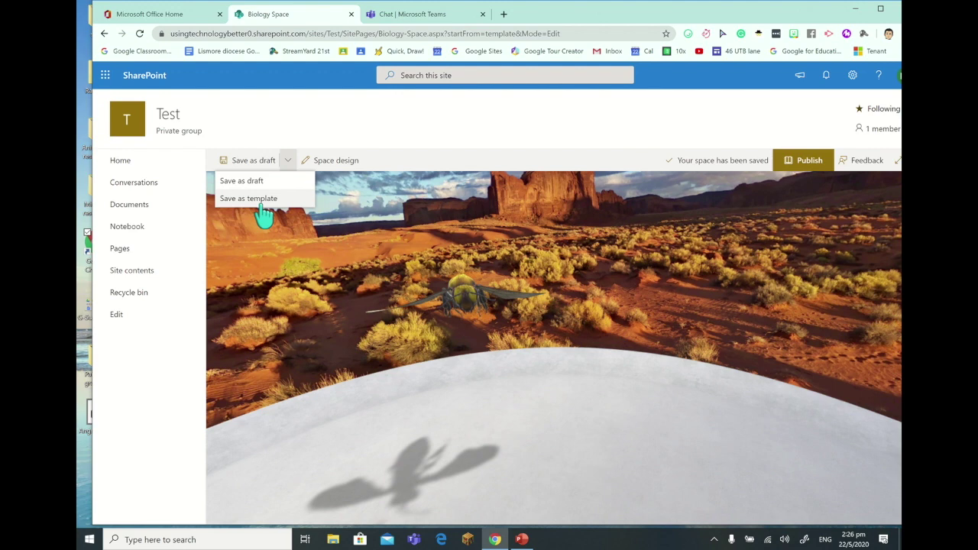
pyautogui.click(340, 163)
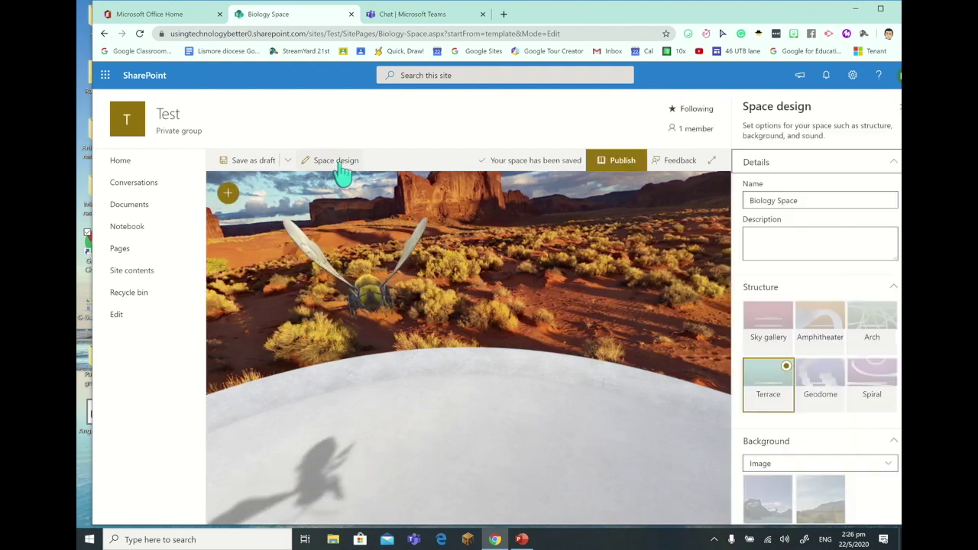
pyautogui.scroll(-10, 811, 281)
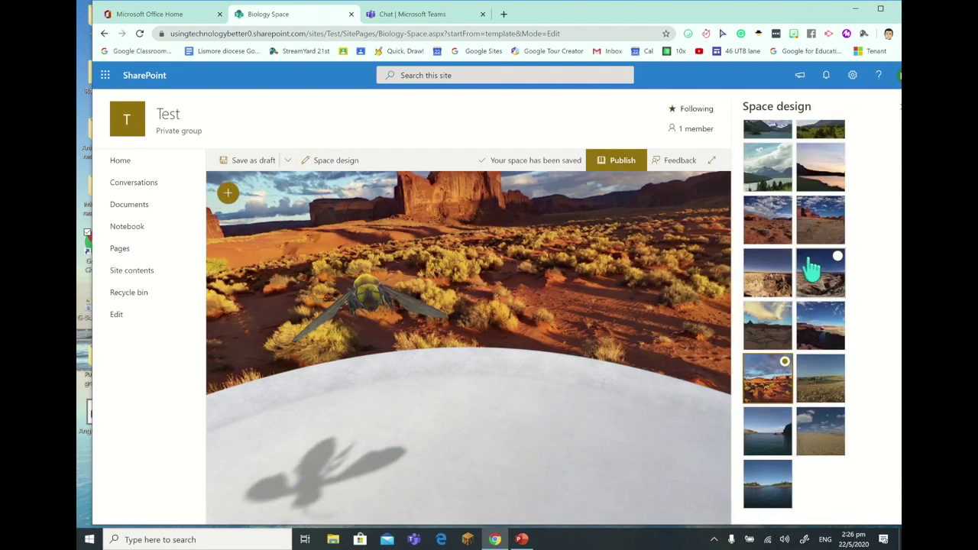